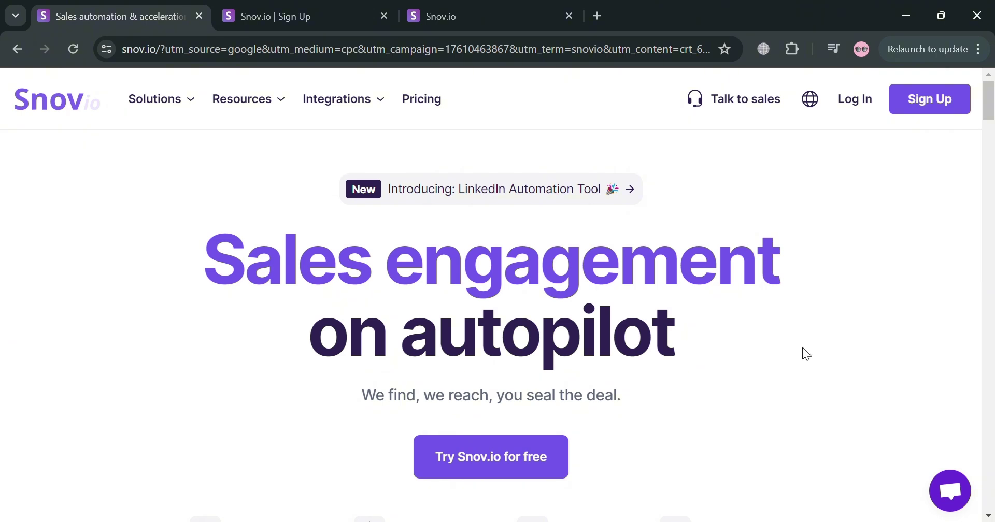
# - Examine the Snov.io landing page's headline, introductory video and list of trusted companies
pyautogui.scroll(-4, 813, 395)
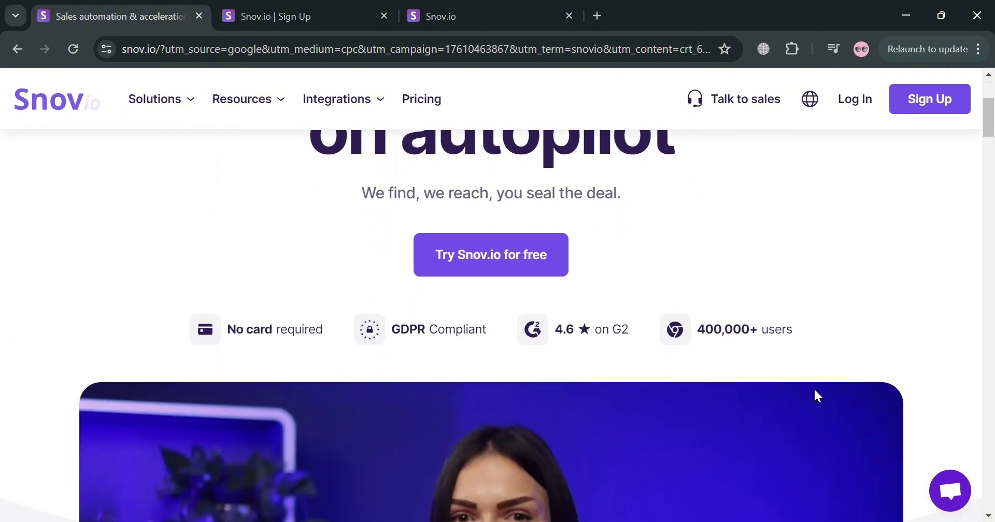
pyautogui.scroll(-2, 816, 397)
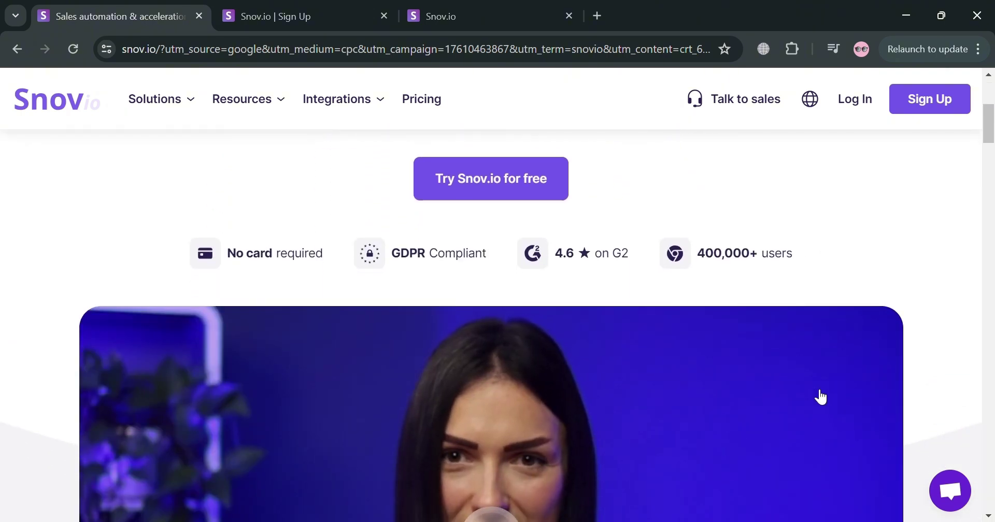
pyautogui.scroll(-1, 820, 397)
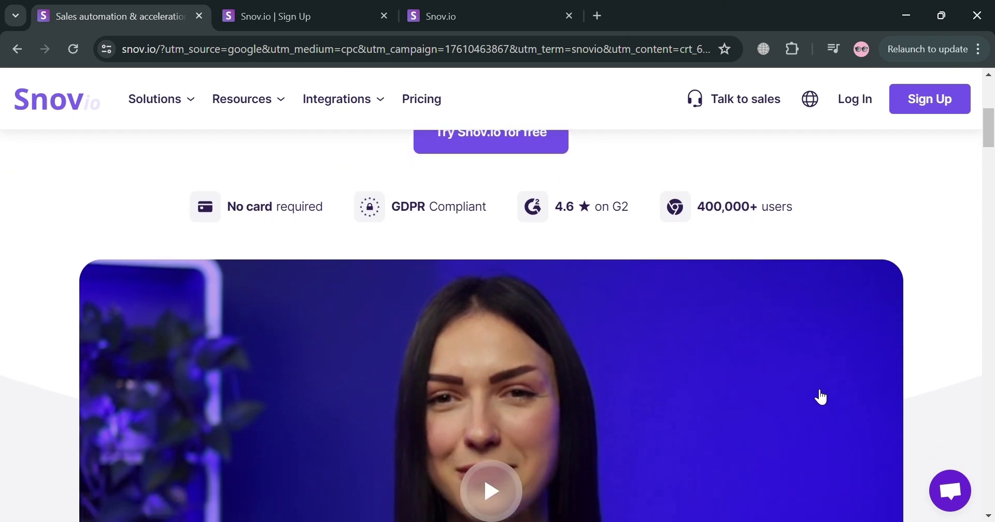
pyautogui.scroll(-2, 820, 398)
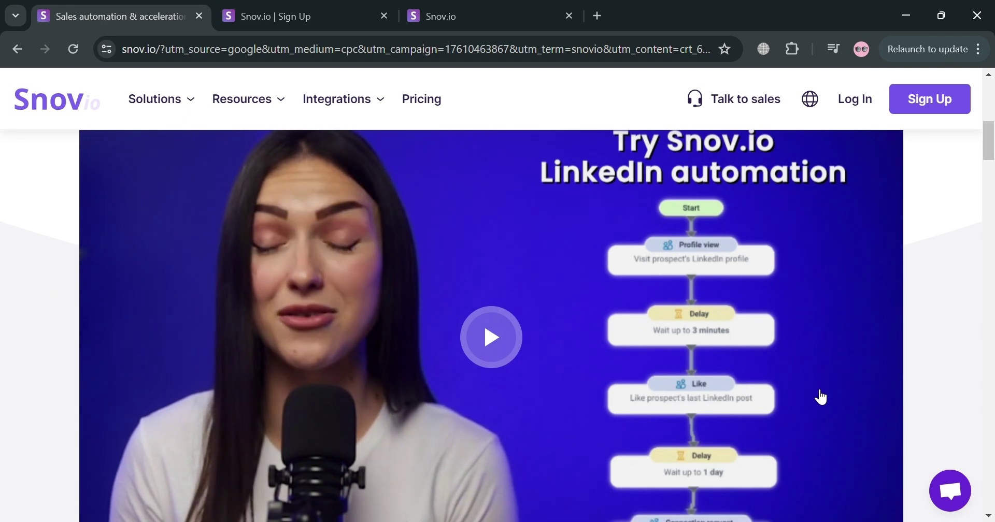
pyautogui.scroll(-2, 820, 397)
pyautogui.scroll(-2, 820, 397)
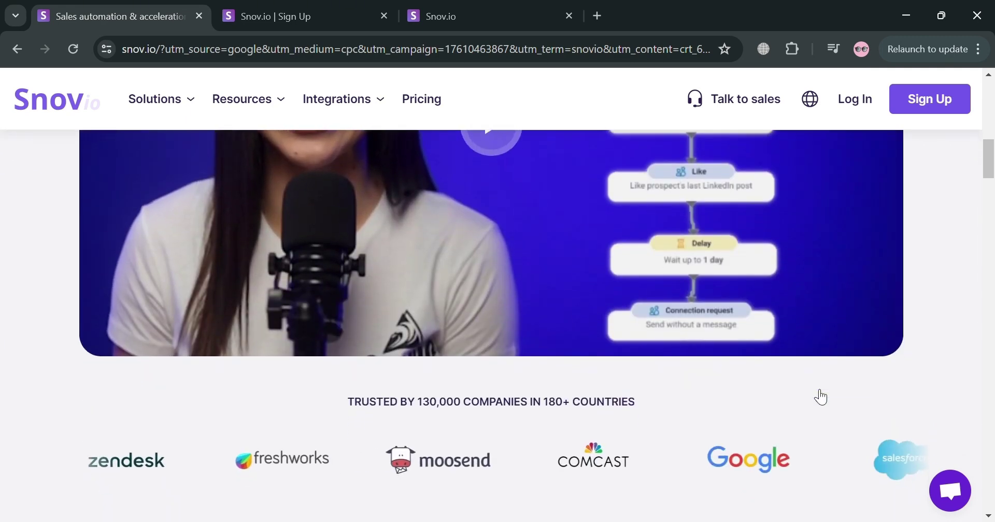
pyautogui.scroll(8, 820, 397)
pyautogui.scroll(4, 820, 398)
# - Review the feature cards describing the platform's tools, from Email Finder to Chrome Extensions
pyautogui.scroll(-9, 814, 391)
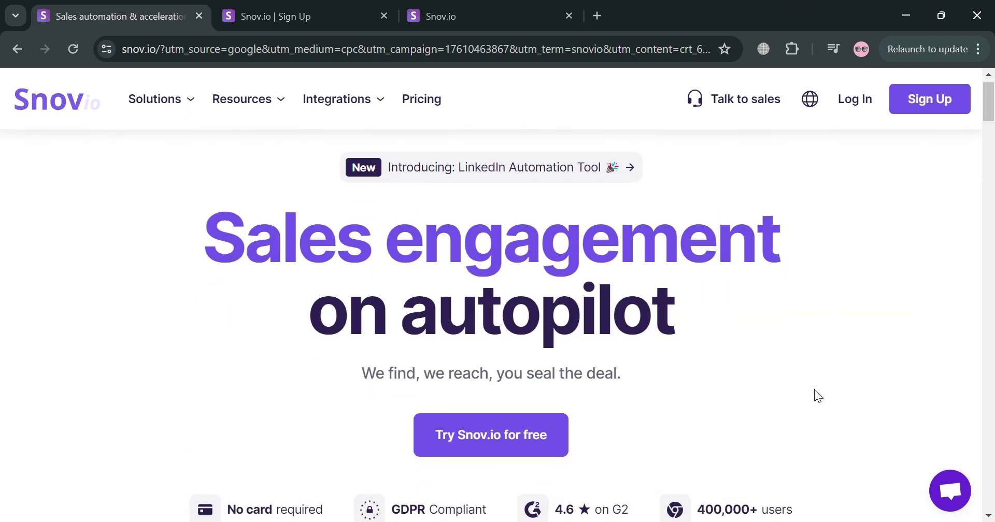
pyautogui.scroll(-7, 815, 390)
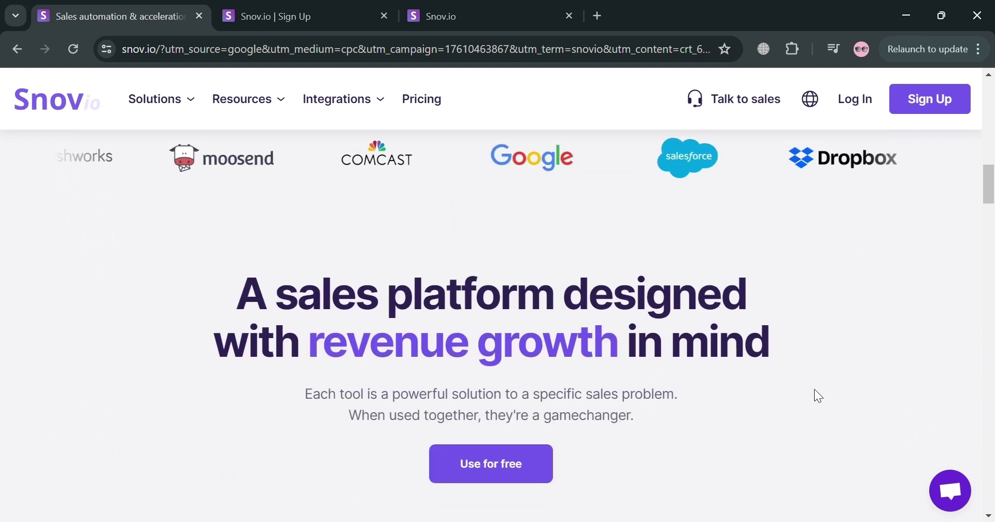
pyautogui.scroll(-2, 813, 389)
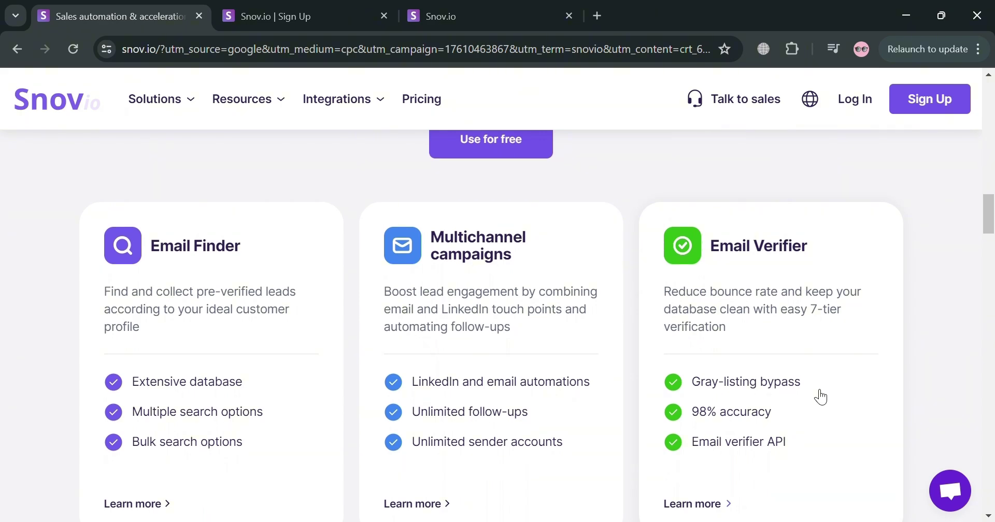
pyautogui.scroll(-5, 820, 397)
pyautogui.scroll(-2, 820, 396)
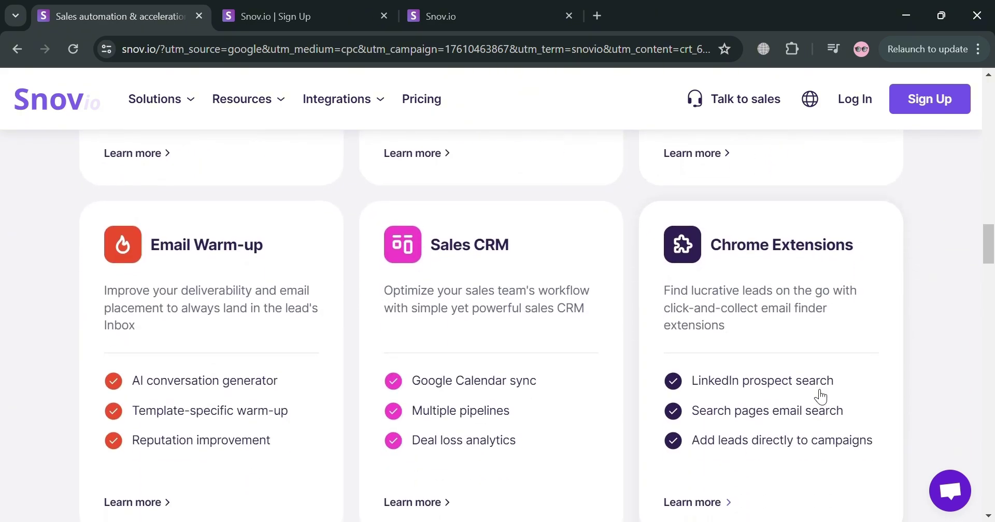
pyautogui.scroll(-1, 820, 396)
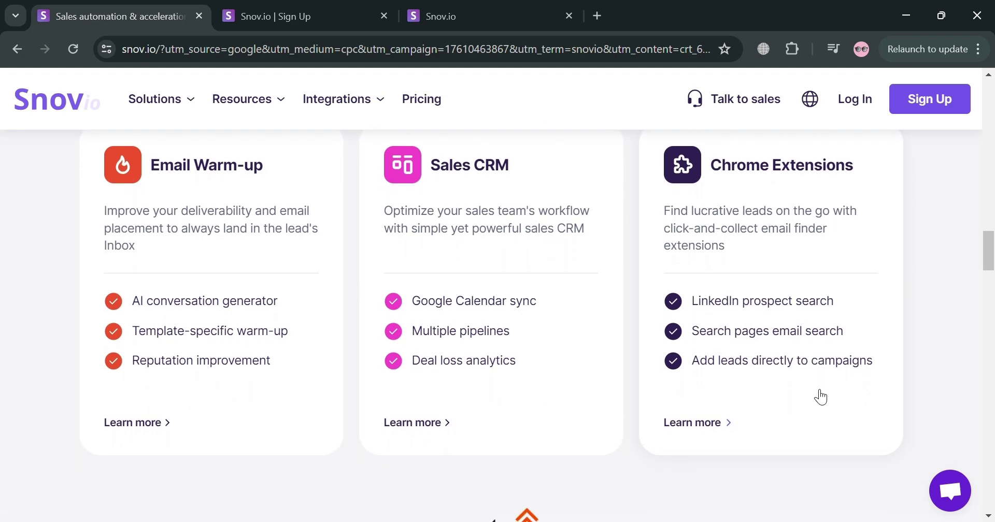
# - Review the landing page's testimonial, integrations, language, security and footer sections, and return to its beginning
pyautogui.scroll(-5, 820, 397)
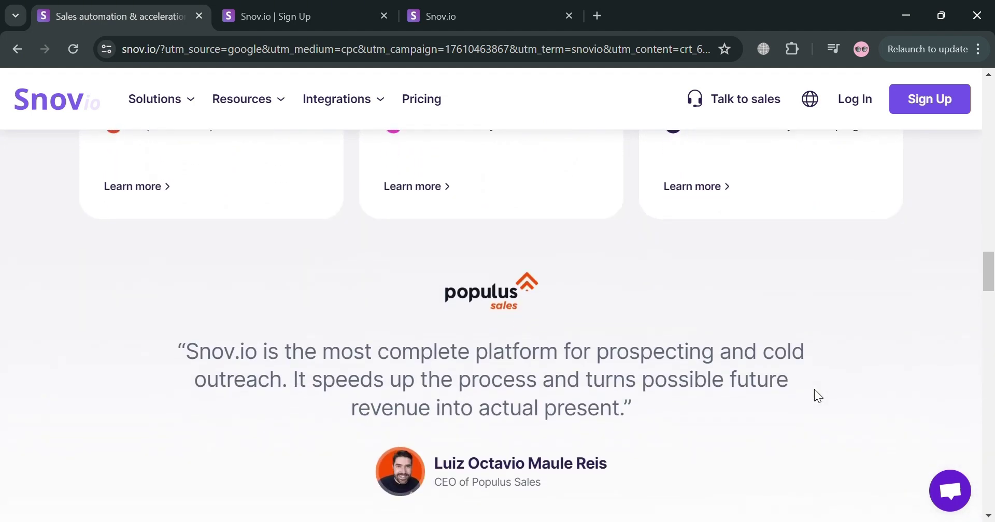
pyautogui.scroll(-2, 814, 390)
pyautogui.scroll(-3, 813, 390)
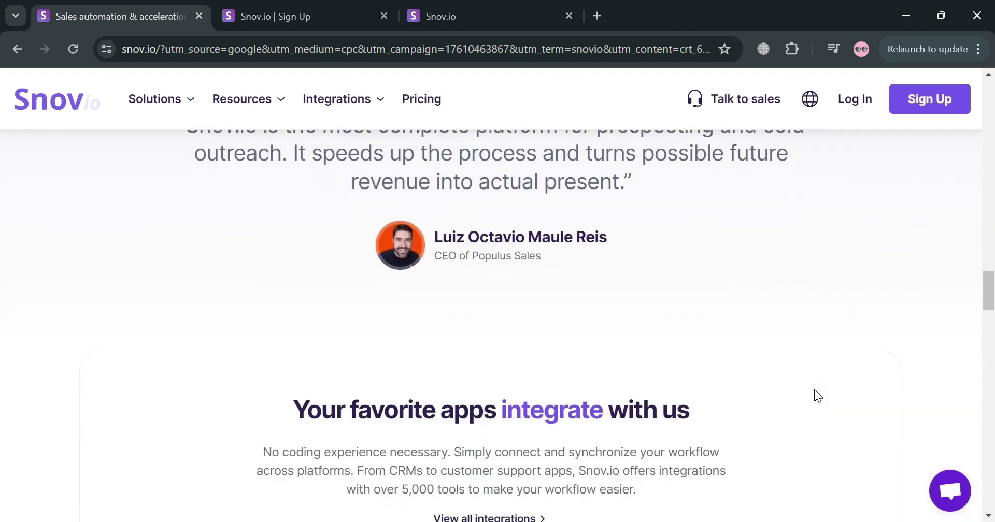
pyautogui.scroll(-1, 814, 389)
pyautogui.scroll(-5, 813, 390)
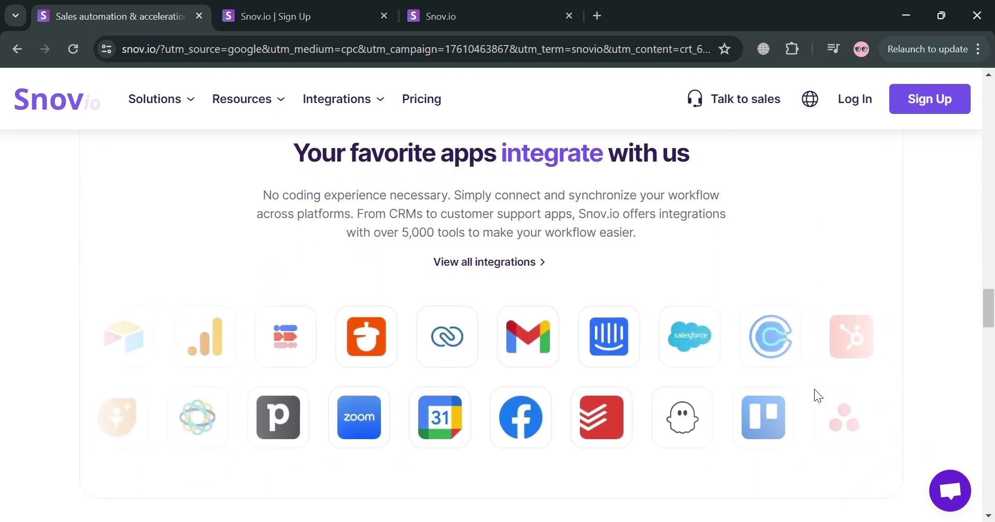
pyautogui.scroll(-2, 814, 390)
pyautogui.scroll(-6, 814, 390)
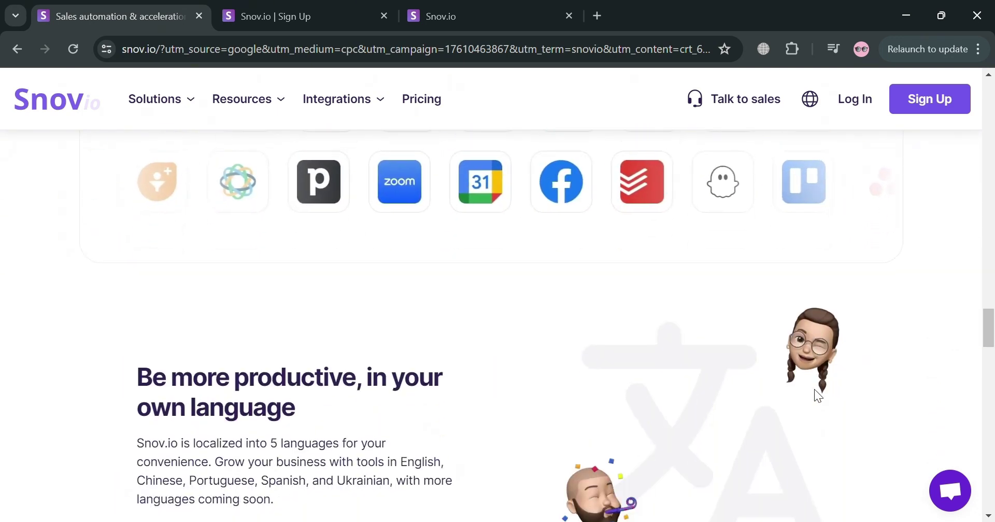
pyautogui.scroll(-4, 814, 396)
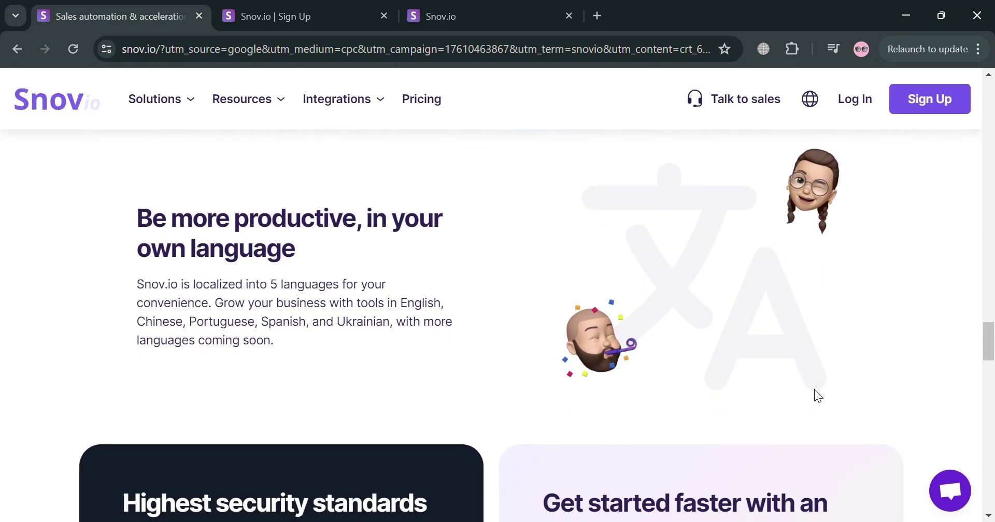
pyautogui.scroll(-10, 814, 390)
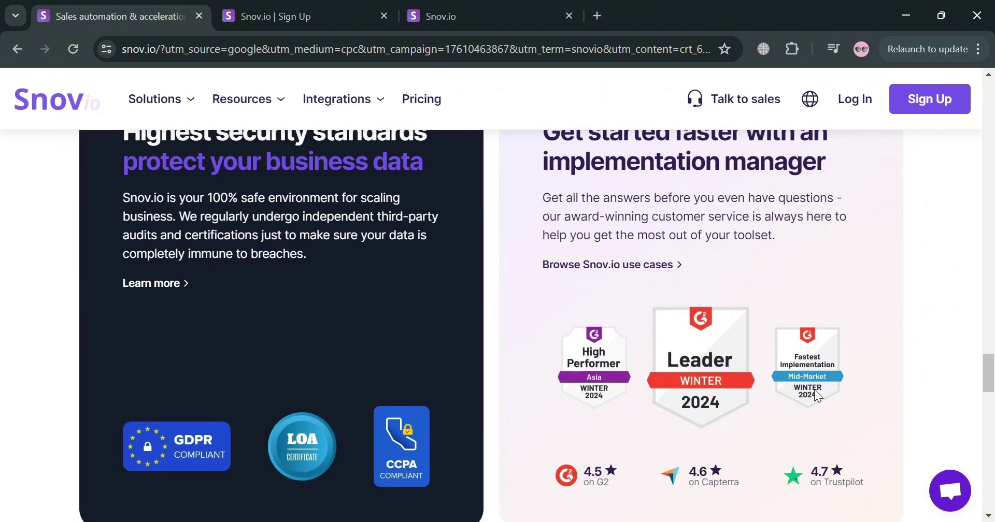
pyautogui.scroll(-15, 814, 390)
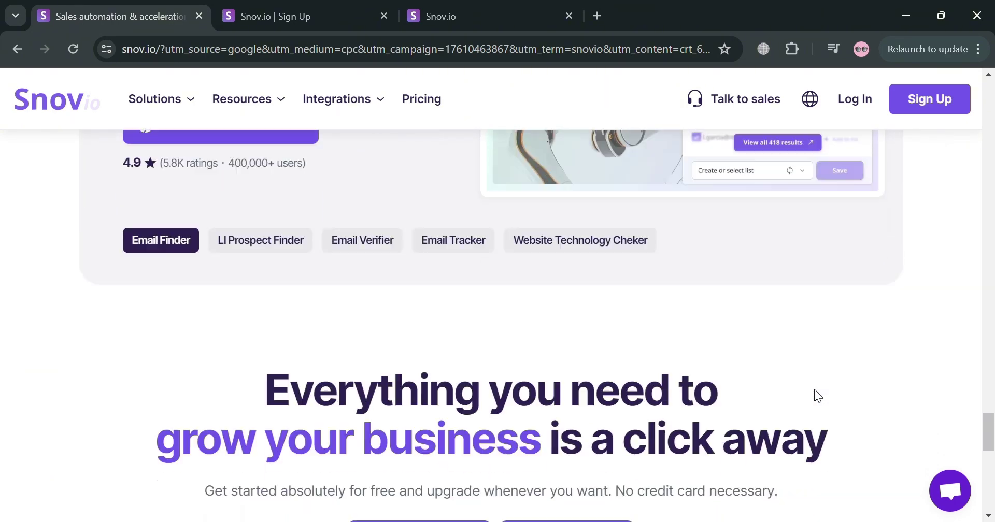
pyautogui.scroll(12, 814, 396)
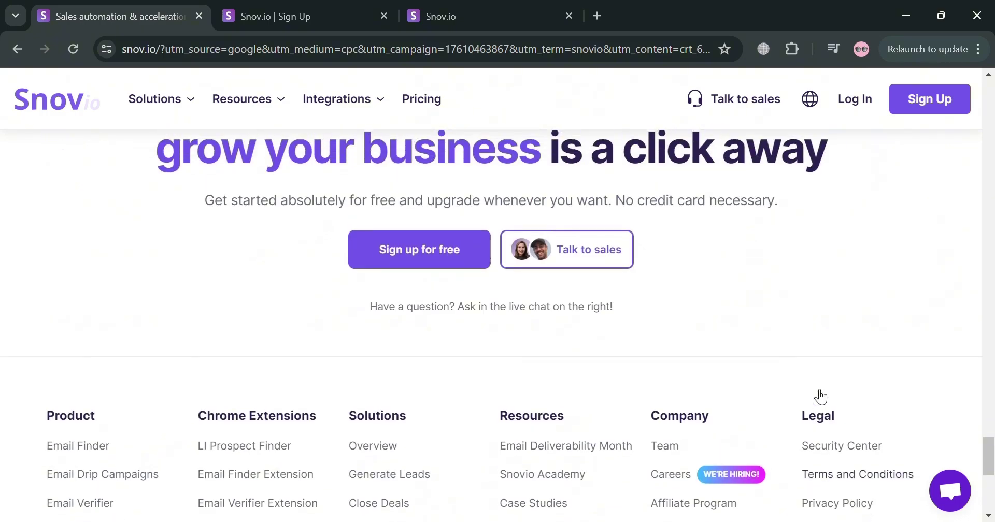
pyautogui.scroll(20, 818, 395)
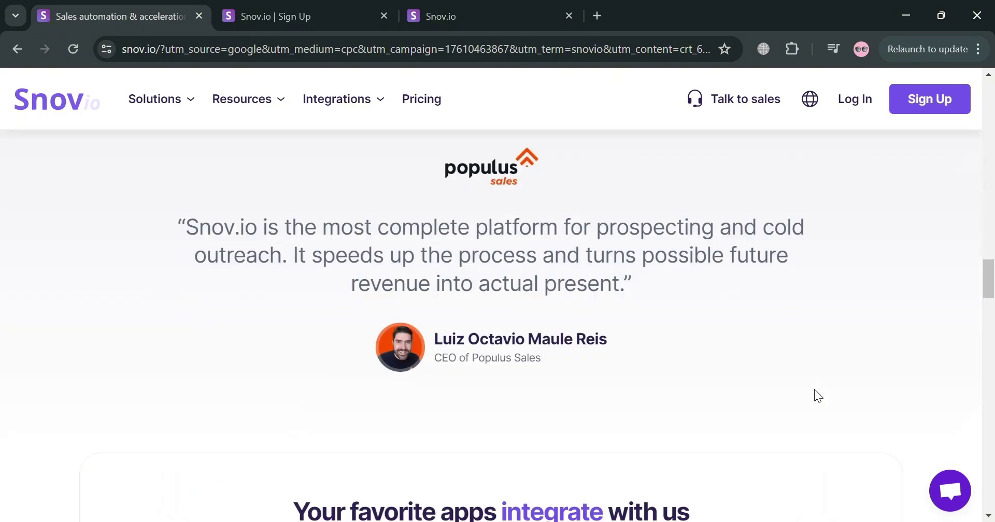
pyautogui.scroll(4, 820, 396)
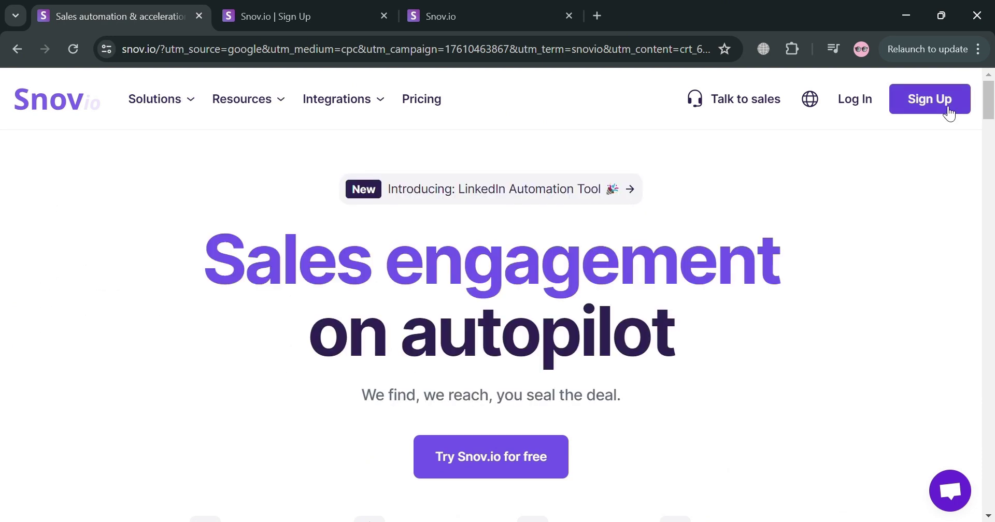
# - Look over the account creation form on the open Snov.io sign-up page
pyautogui.click(271, 6)
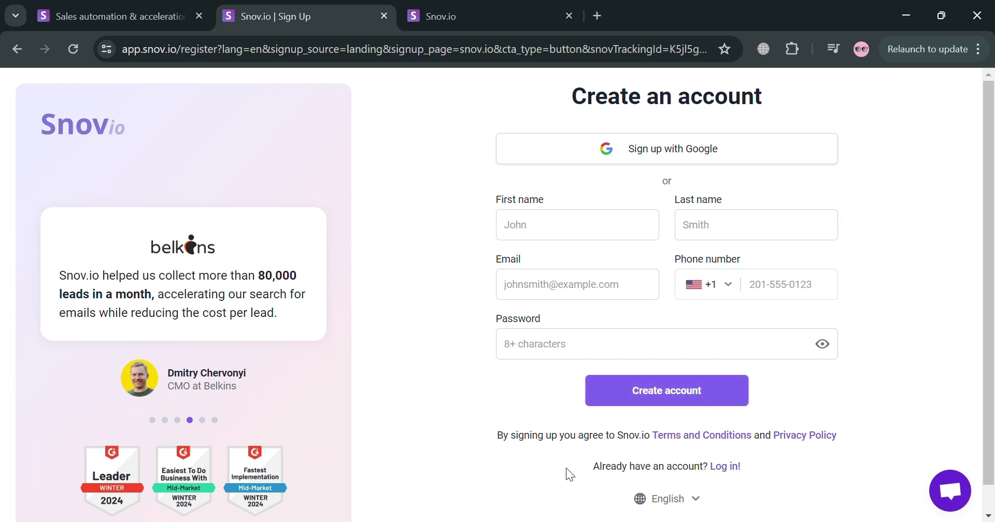
# - In the Snov.io app's onboarding questionnaire, enter WW as company name, Accounting as industry and Marketing agency as business type
pyautogui.click(486, 7)
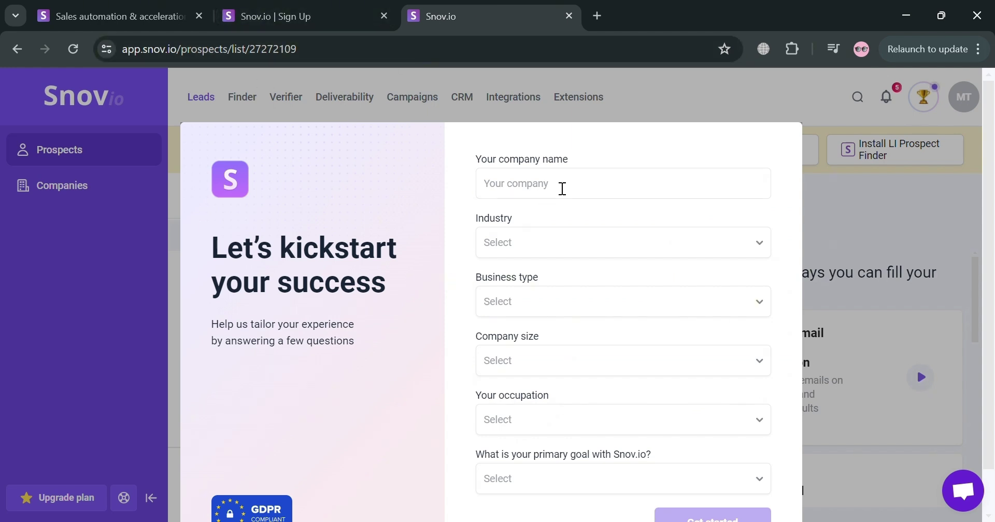
pyautogui.click(659, 196)
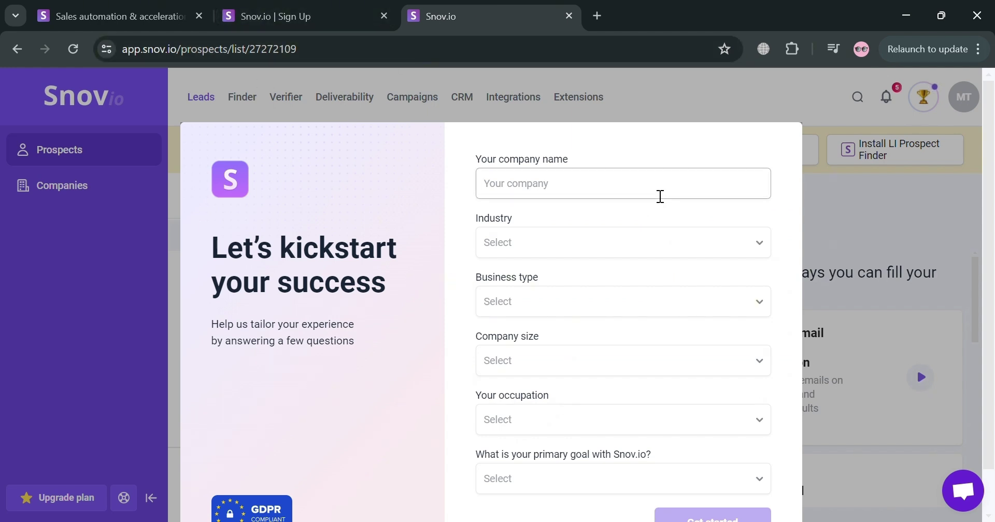
pyautogui.write('ww')
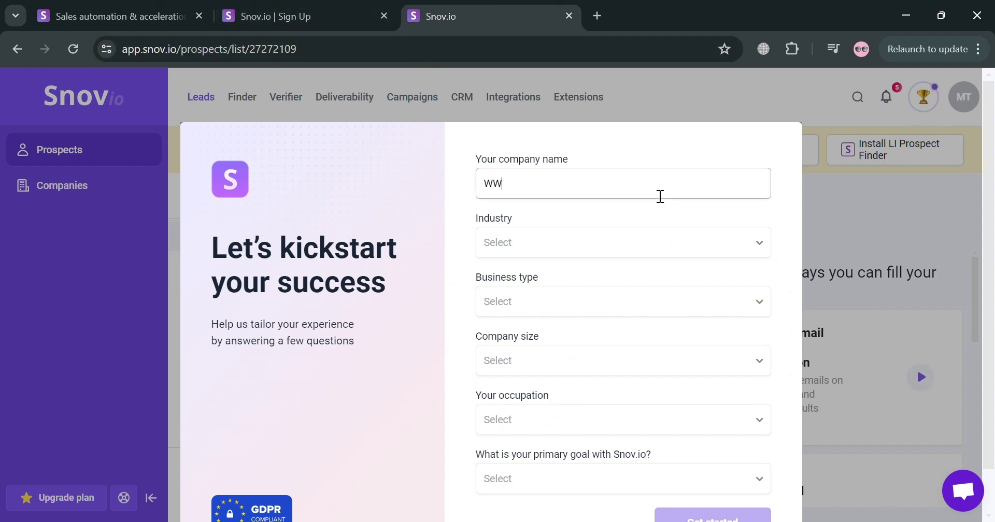
pyautogui.click(637, 257)
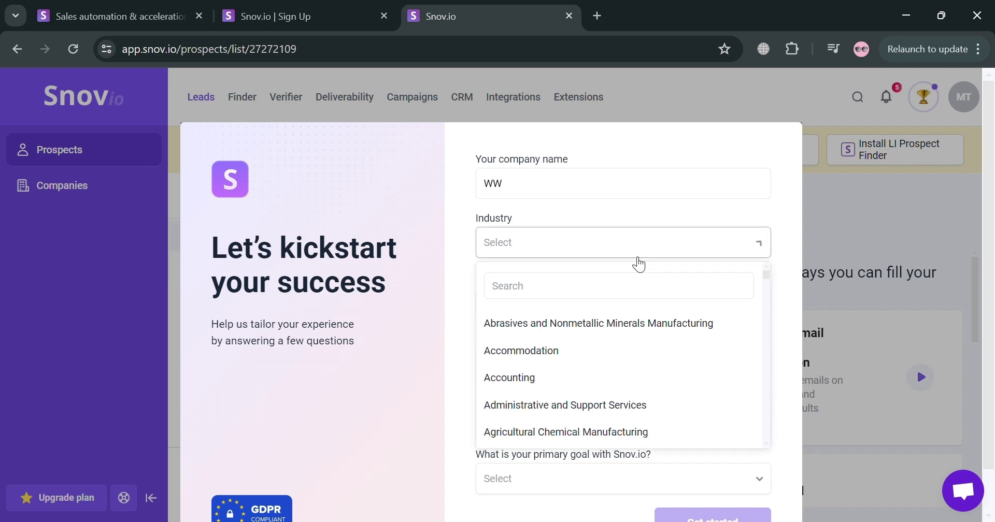
pyautogui.click(652, 392)
pyautogui.click(656, 306)
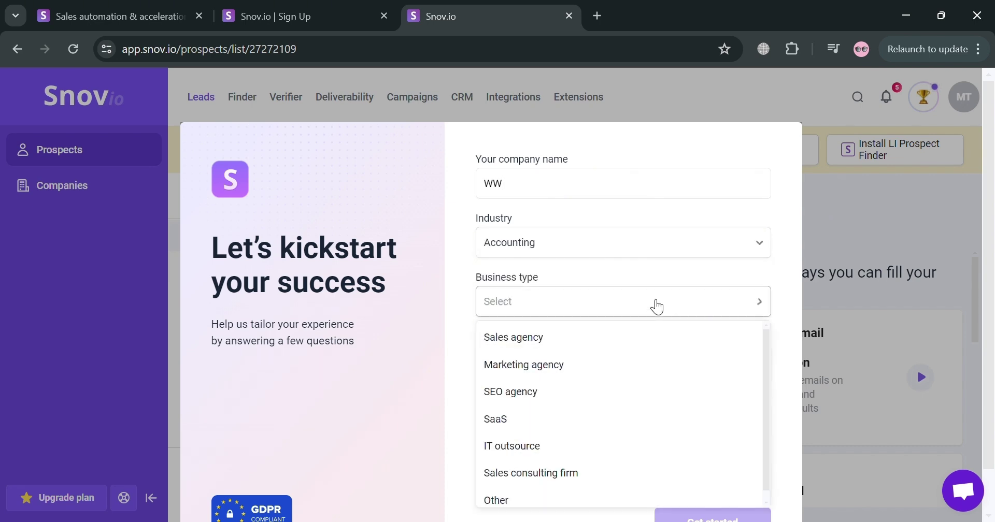
pyautogui.click(624, 370)
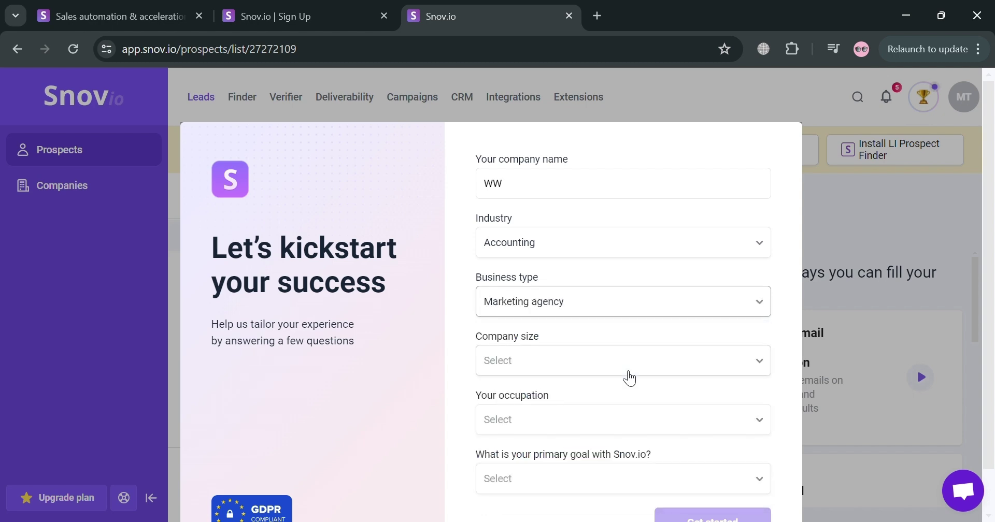
# - Set company size to 1-10, occupation to Sales manager/leader and primary goal to Send email campaigns, and submit the questionnaire
pyautogui.click(632, 356)
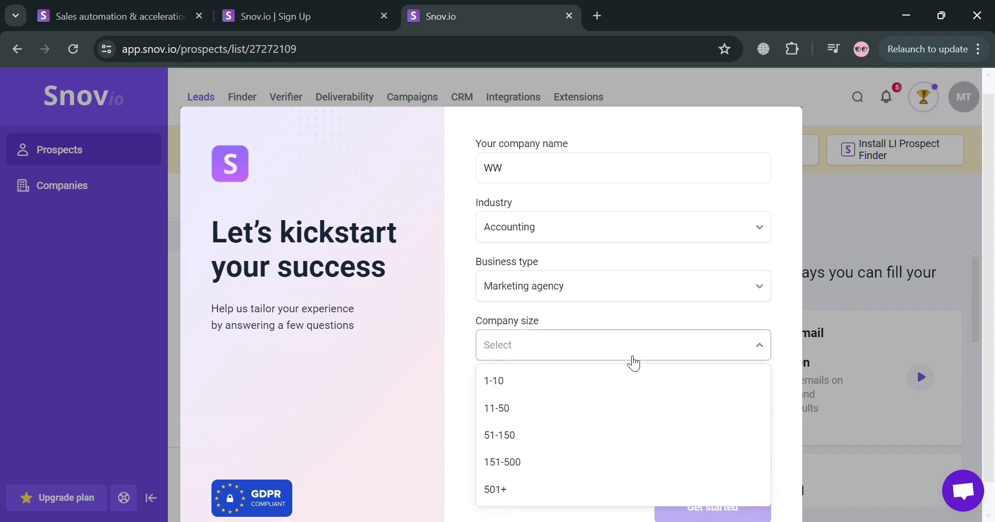
pyautogui.click(618, 392)
pyautogui.click(617, 410)
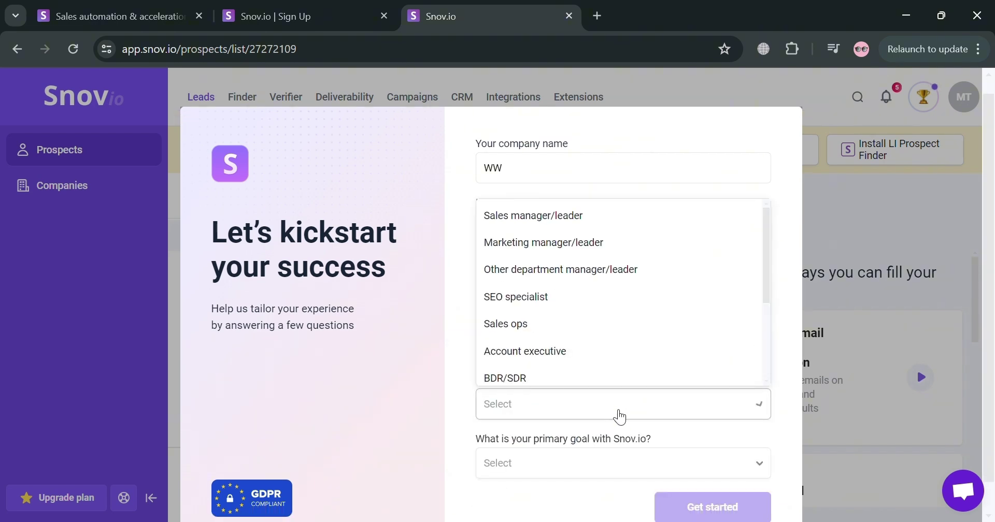
pyautogui.click(583, 226)
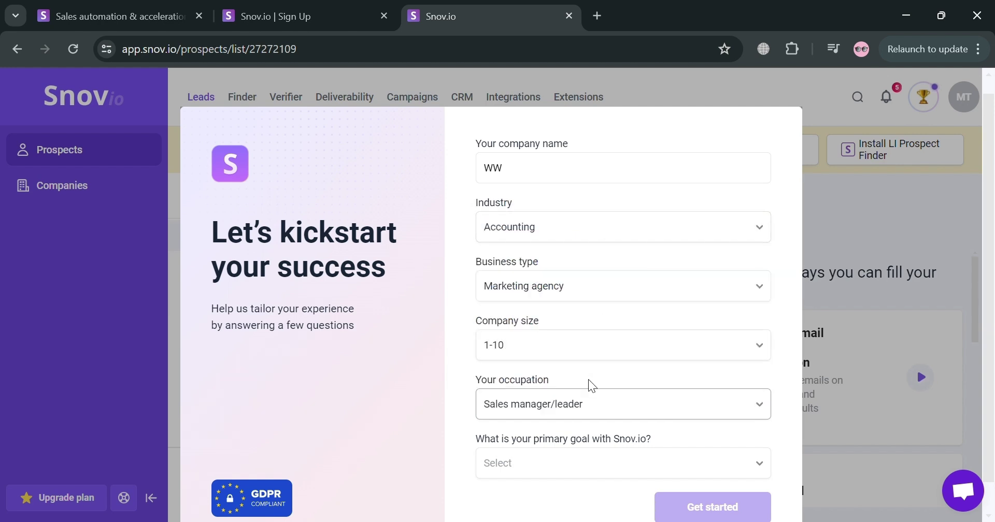
pyautogui.click(596, 463)
pyautogui.click(544, 269)
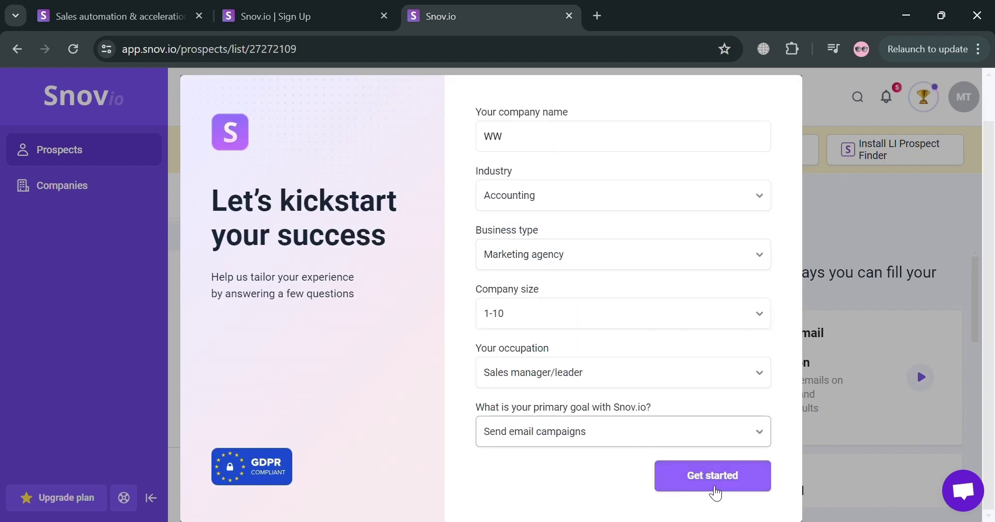
pyautogui.click(724, 486)
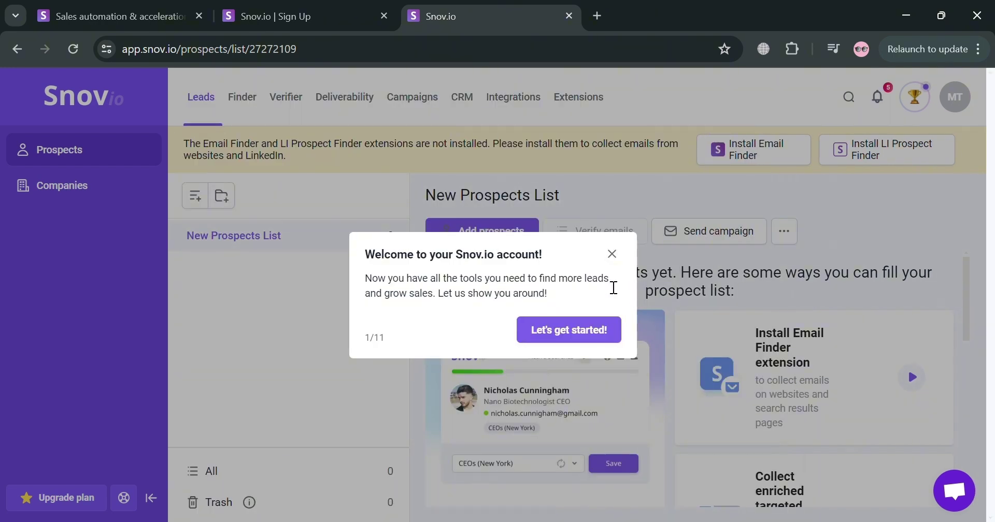
# - Dismiss the welcome tour after its first step and open the list of all campaigns
pyautogui.click(588, 337)
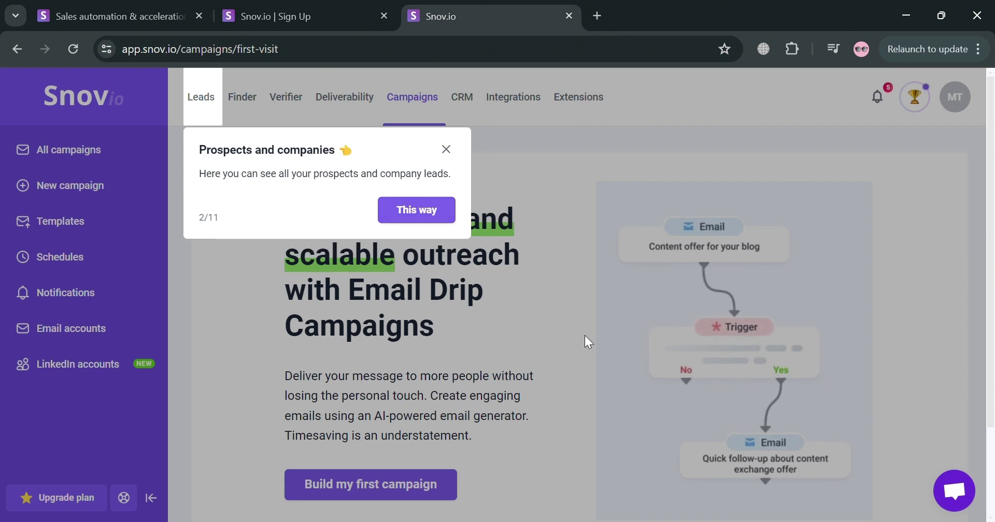
pyautogui.click(446, 149)
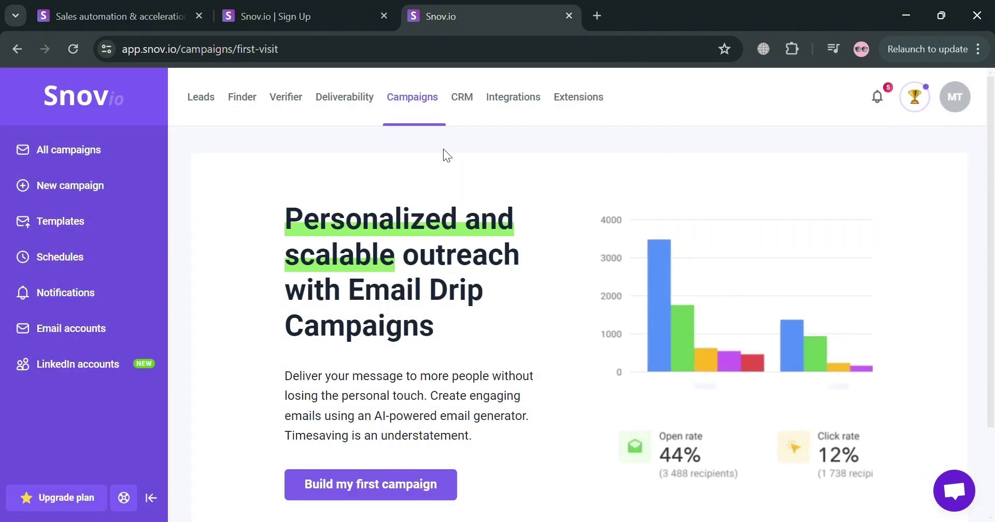
pyautogui.click(94, 163)
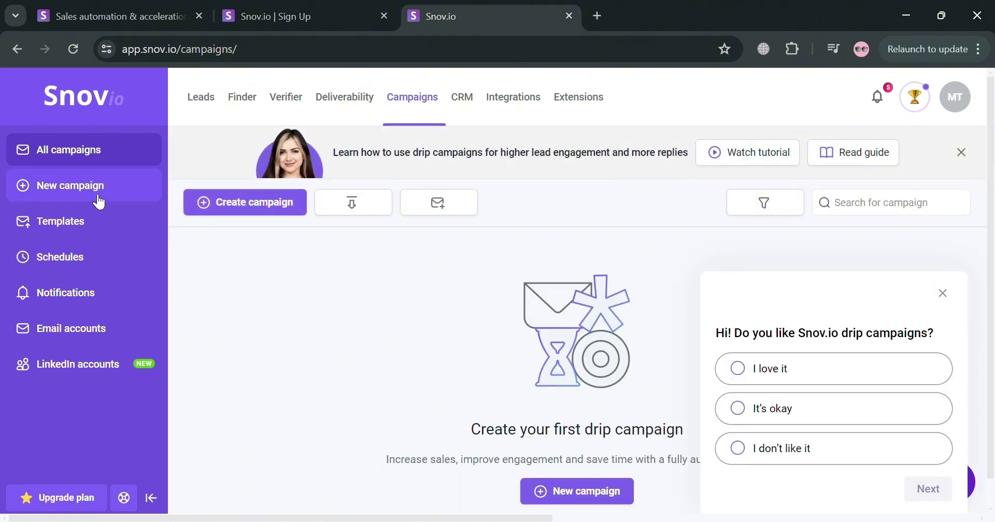
# - In the Leads section's prospects, create a new prospects list named List 1
pyautogui.click(208, 101)
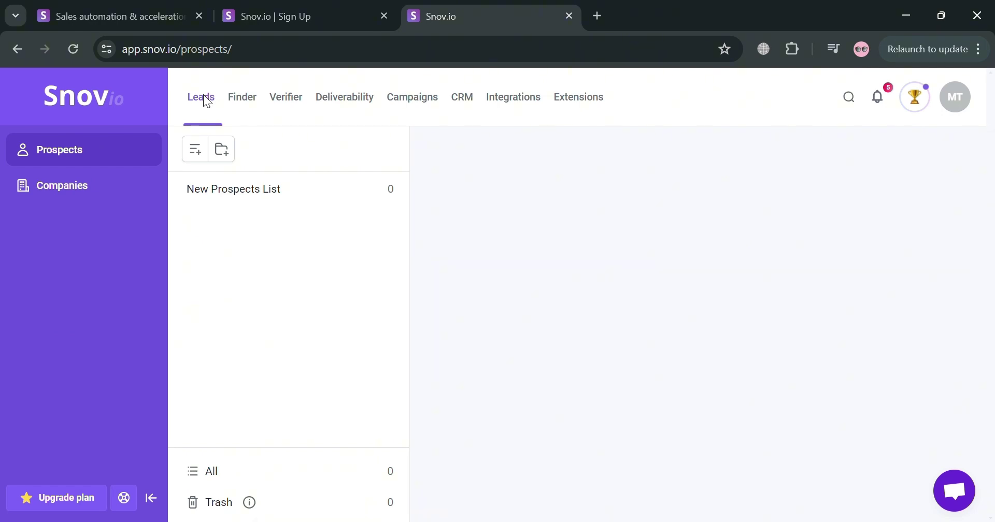
pyautogui.click(154, 151)
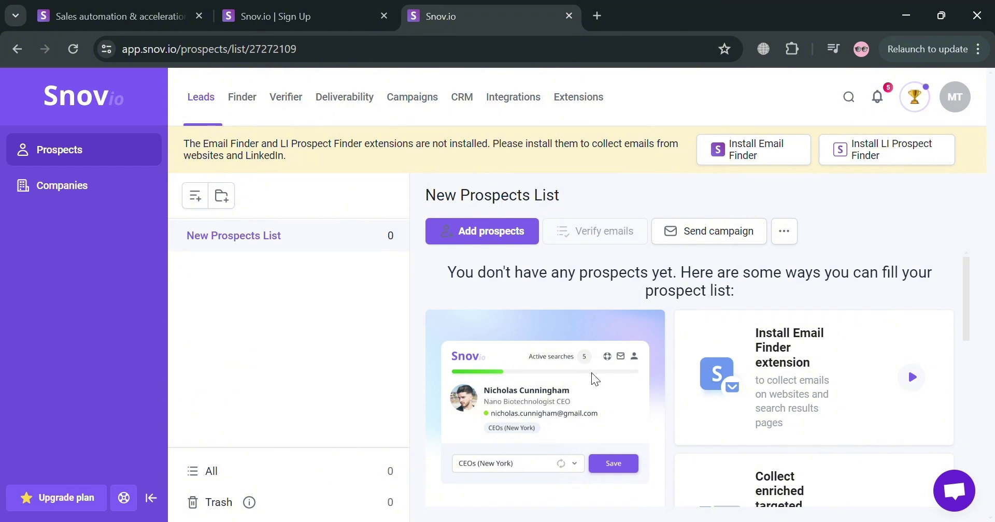
pyautogui.scroll(-1, 591, 371)
pyautogui.scroll(1, 591, 372)
pyautogui.click(194, 203)
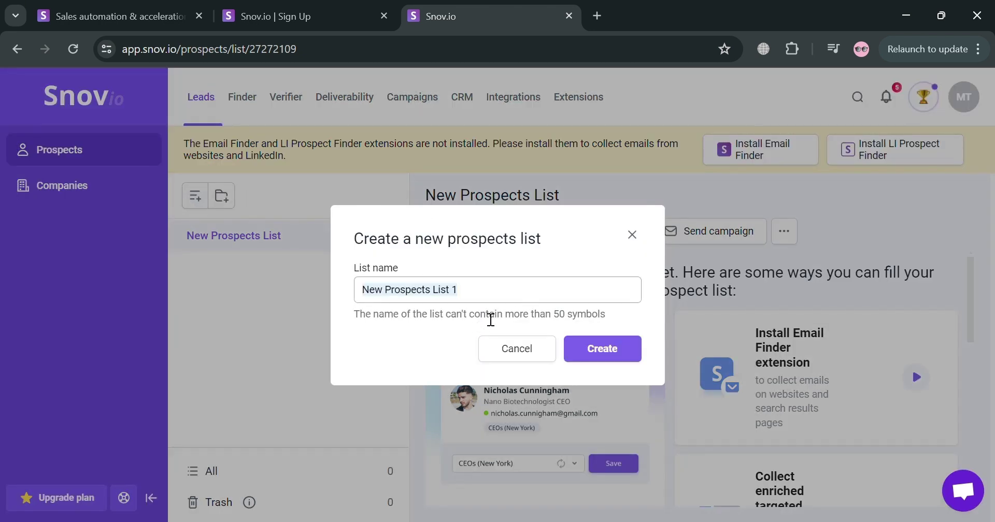
pyautogui.write('Li')
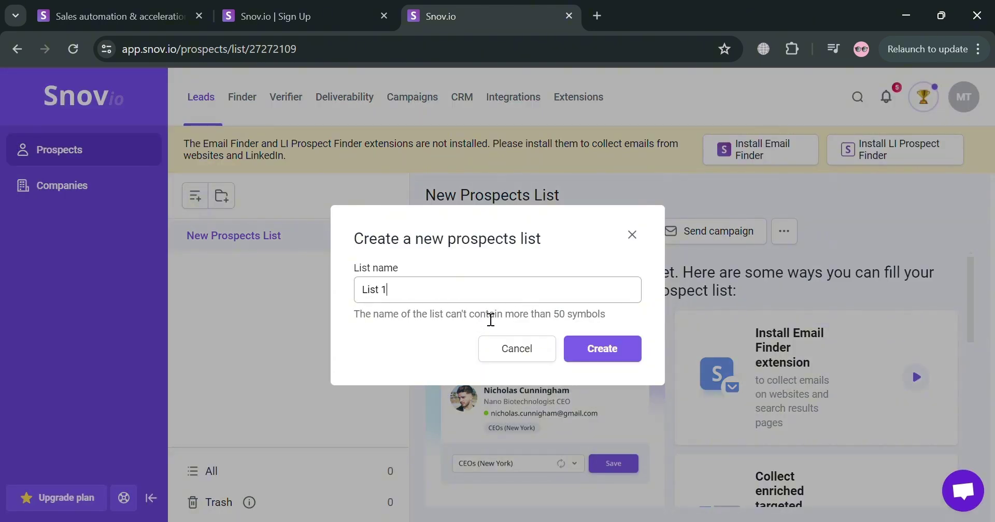
pyautogui.write('st 1')
pyautogui.click(619, 352)
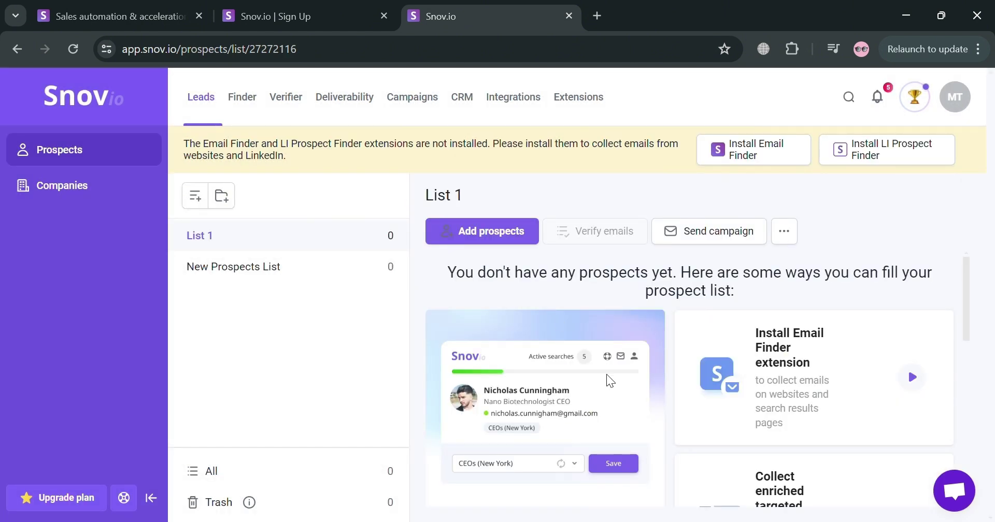
# - Look through the suggested ways of filling List 1 with prospects, and view the companies lists
pyautogui.scroll(-1, 616, 409)
pyautogui.scroll(1, 615, 409)
pyautogui.scroll(-3, 615, 409)
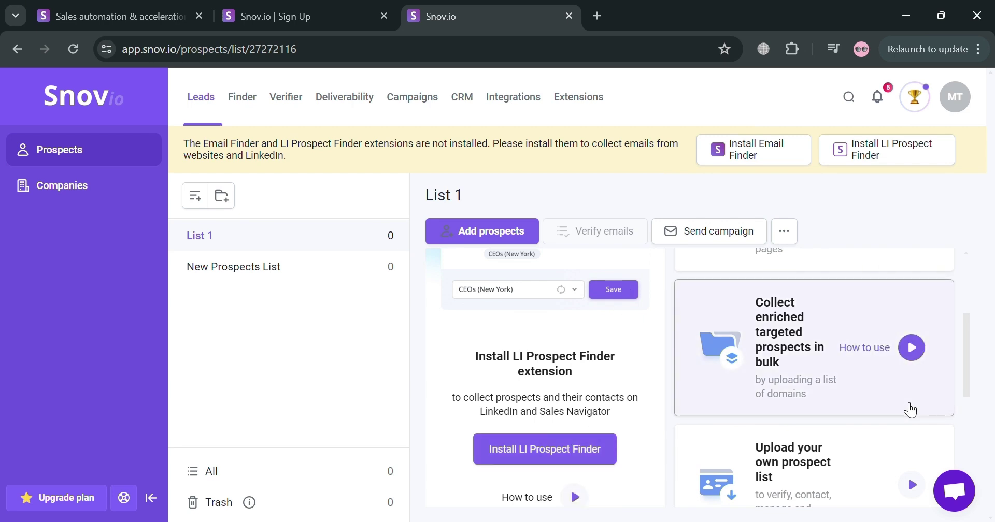
pyautogui.scroll(-3, 909, 407)
pyautogui.scroll(5, 909, 407)
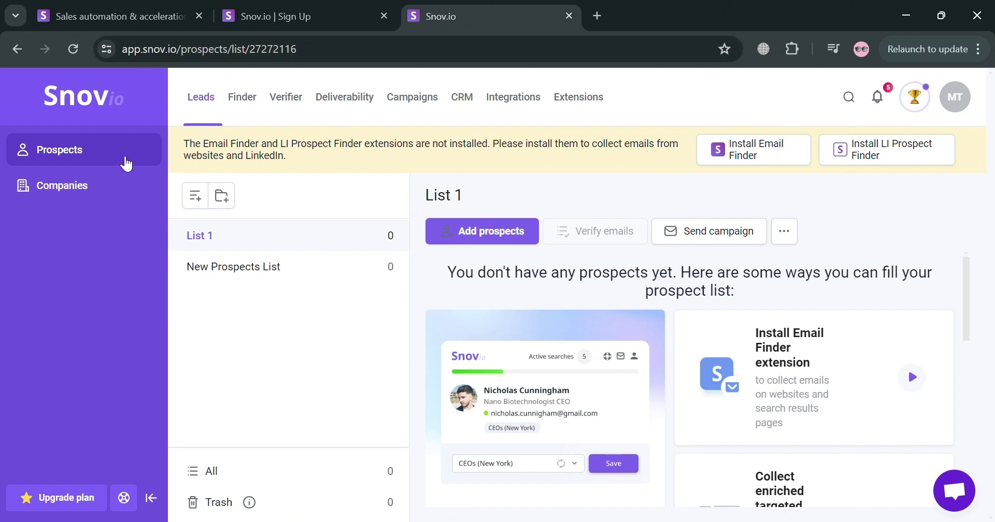
pyautogui.click(124, 185)
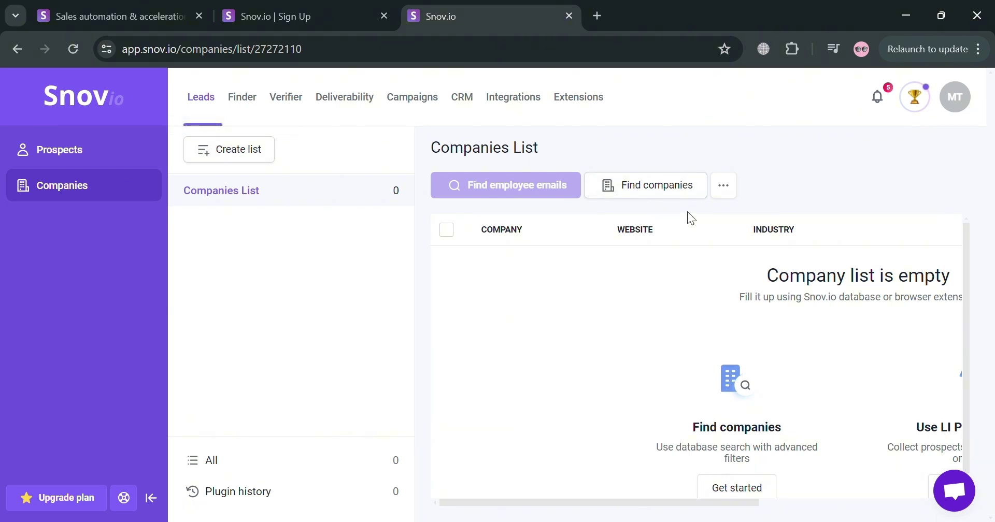
# - Open the Finder's database search and look through all its prospect search filters
pyautogui.click(240, 99)
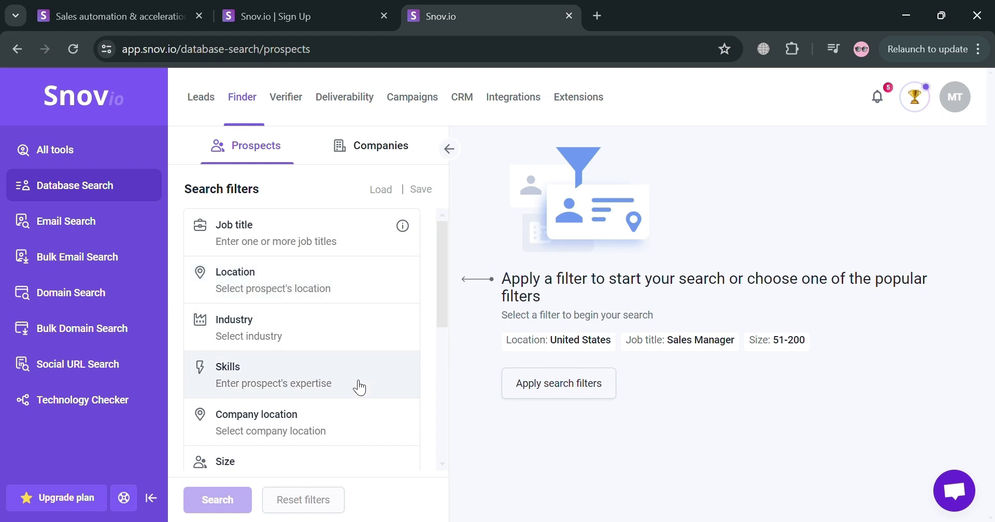
pyautogui.scroll(-4, 333, 446)
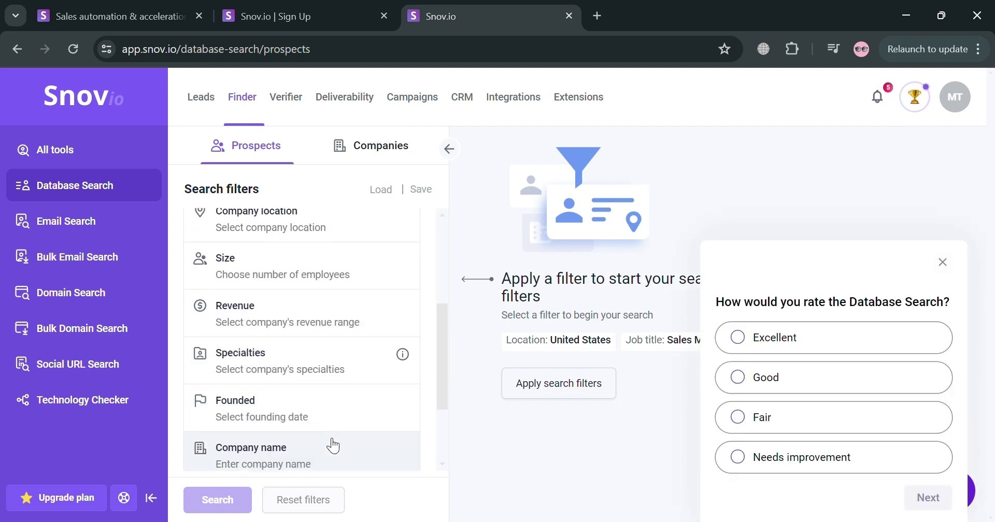
pyautogui.scroll(-2, 333, 445)
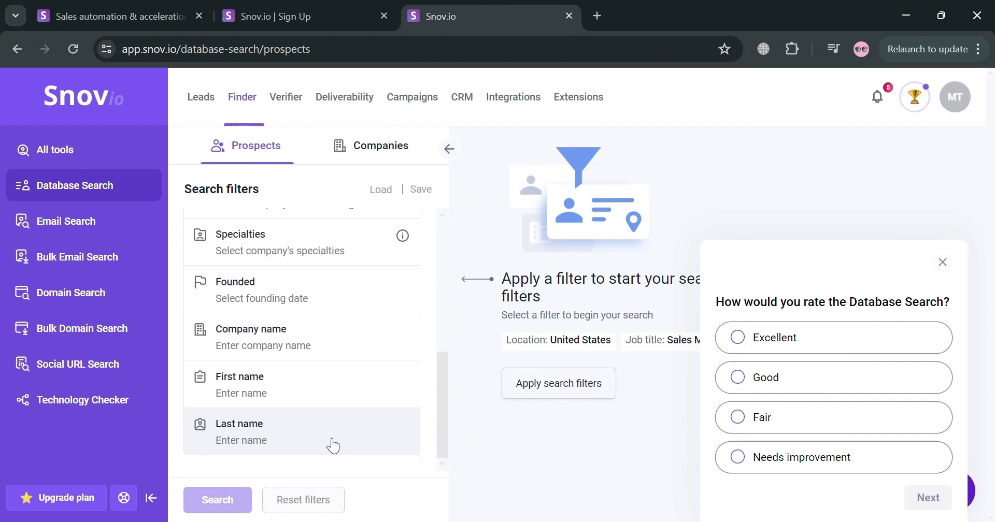
pyautogui.scroll(10, 332, 445)
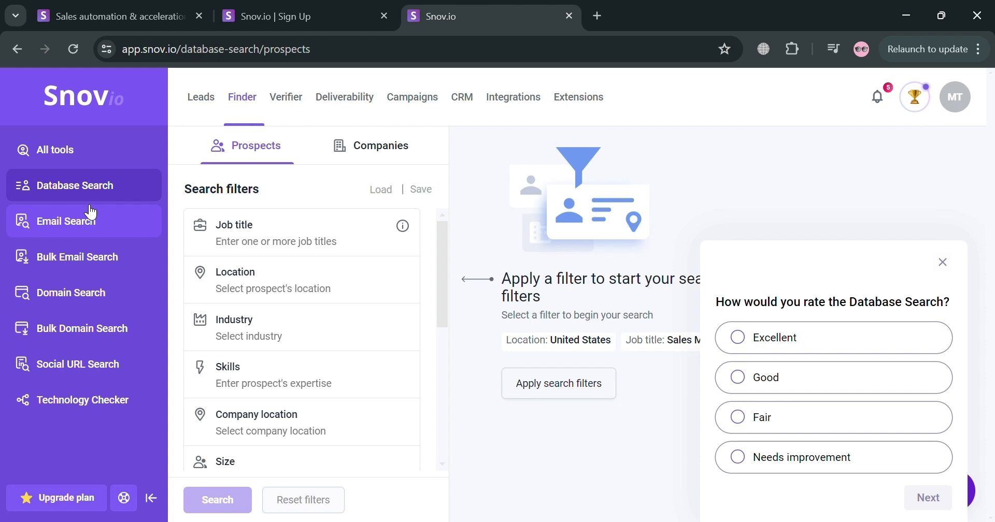
# - View the Finder's single email search, the email verifier and the Email Warm-Up page under Deliverability
pyautogui.click(100, 224)
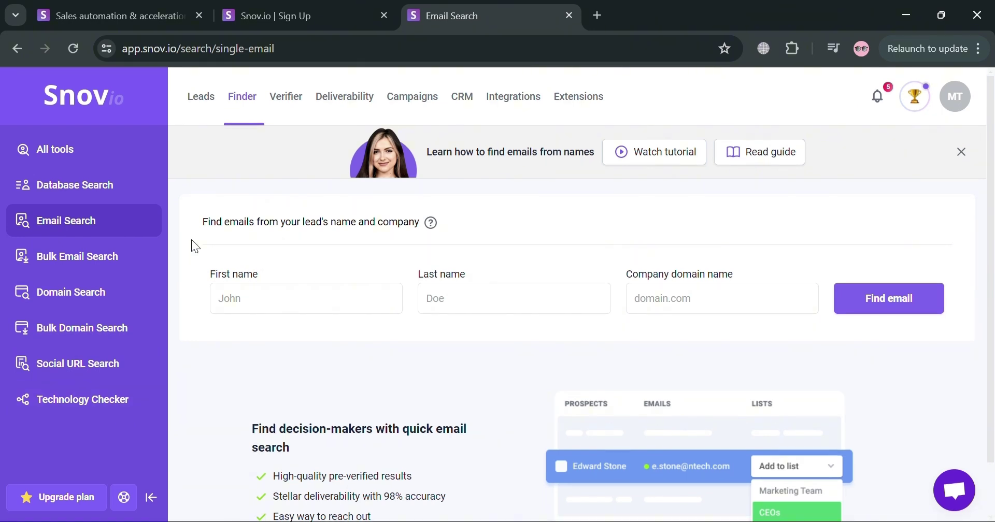
pyautogui.click(298, 100)
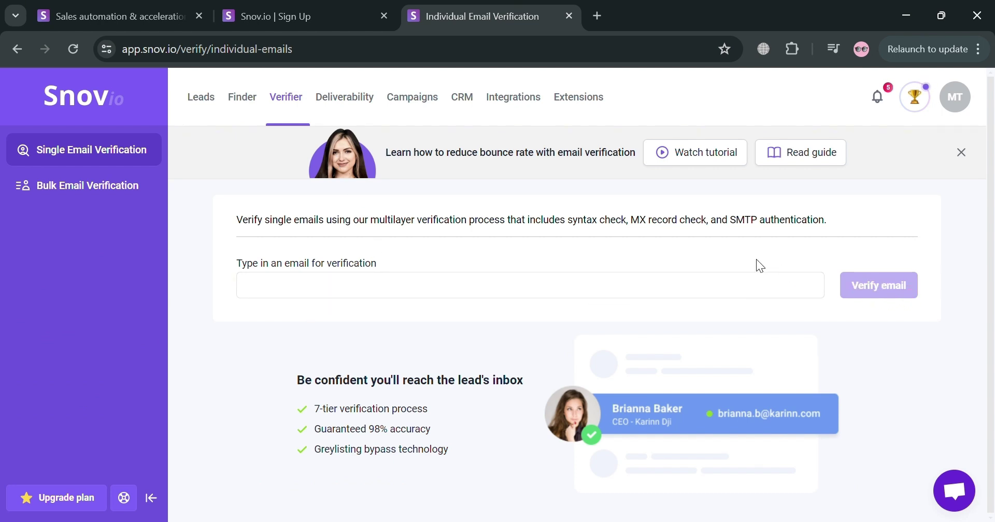
pyautogui.click(118, 192)
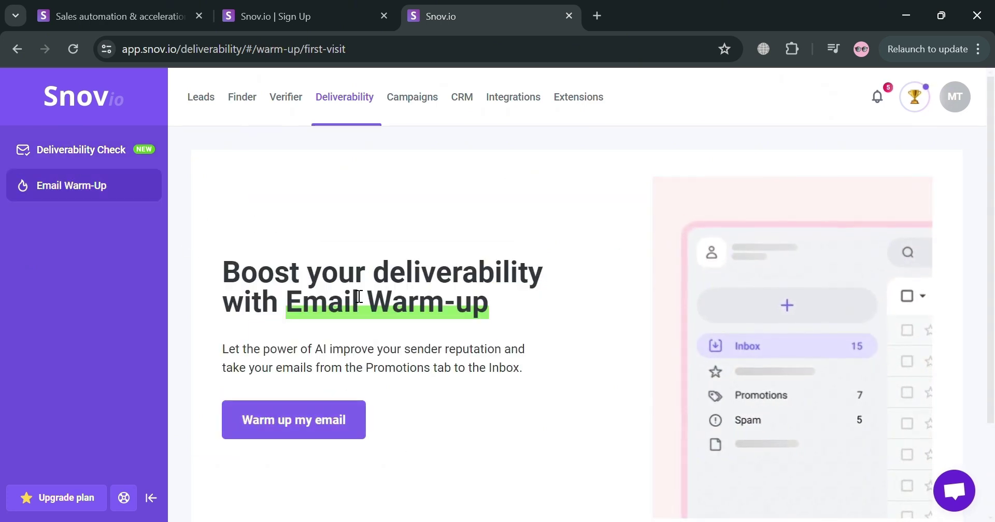
# - Start building the first drip campaign from the Campaigns section, choosing to use a template
pyautogui.click(425, 106)
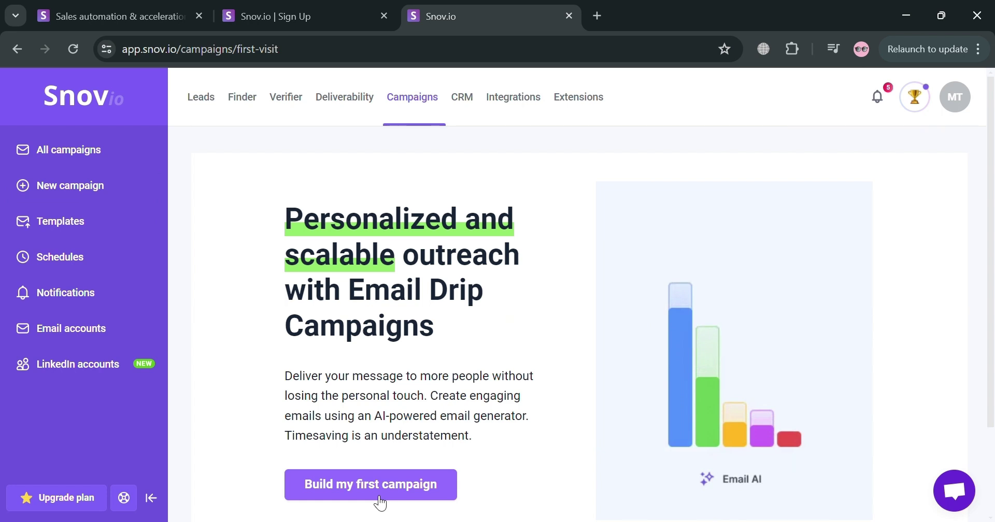
pyautogui.scroll(-2, 373, 499)
pyautogui.click(411, 382)
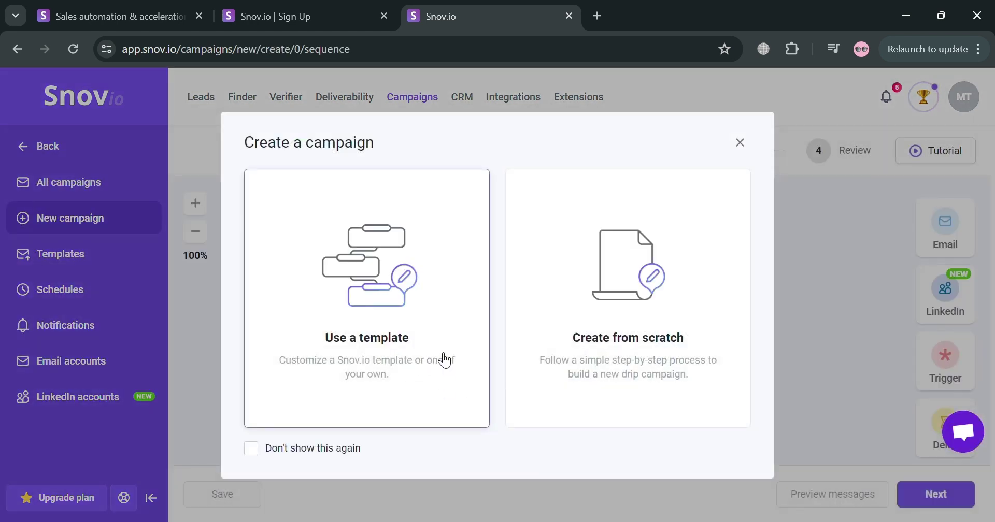
pyautogui.click(424, 293)
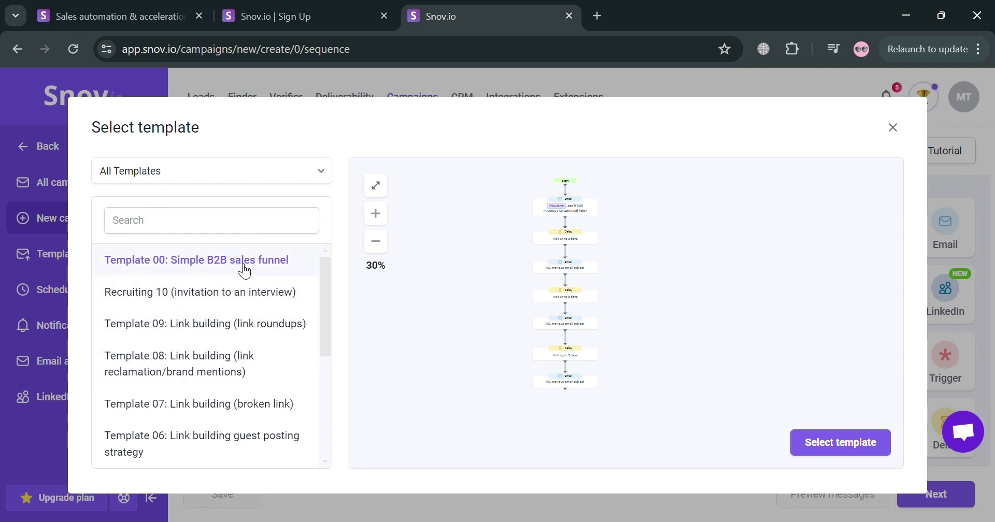
# - Preview the Recruiting 10 and Template 09 sequences, and choose Template 00: Simple B2B sales funnel for the campaign
pyautogui.click(247, 297)
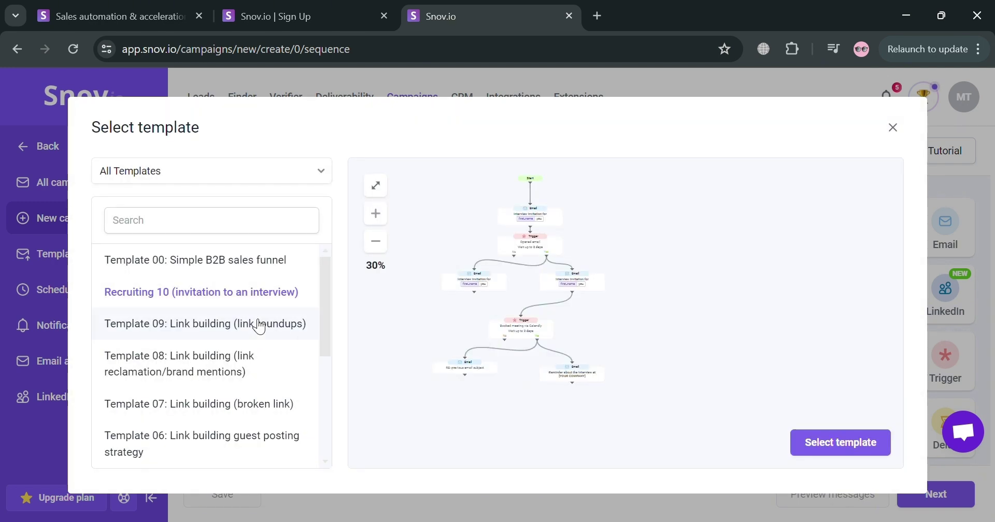
pyautogui.click(257, 325)
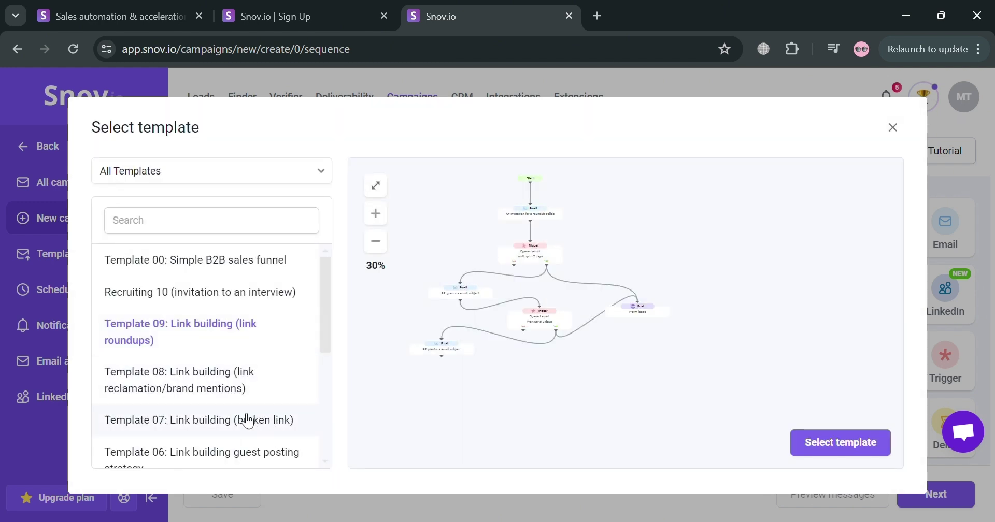
pyautogui.scroll(-5, 233, 439)
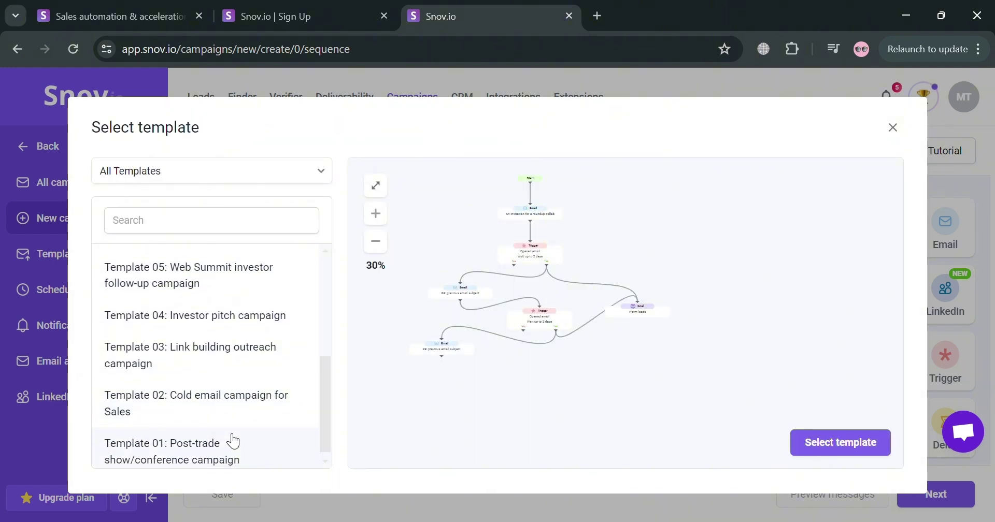
pyautogui.scroll(5, 231, 409)
pyautogui.scroll(1, 223, 258)
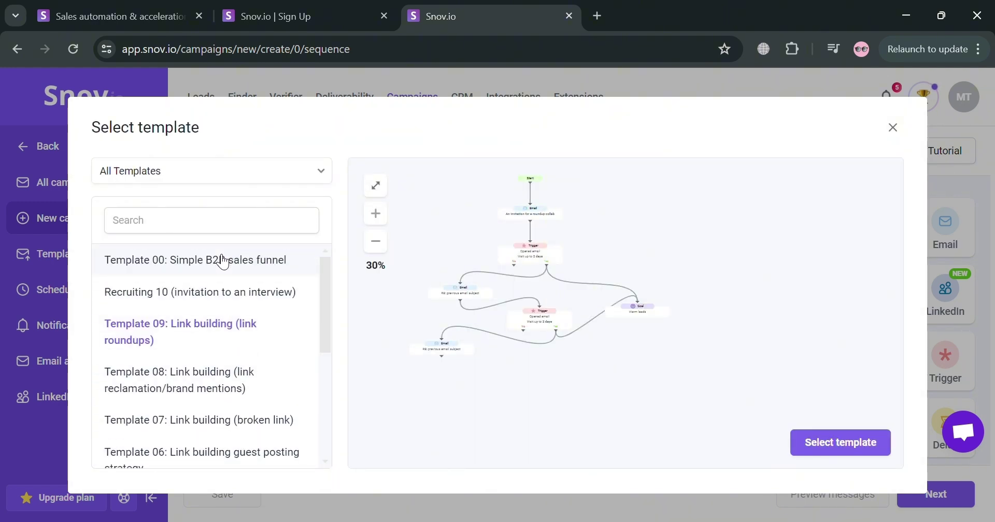
pyautogui.click(223, 261)
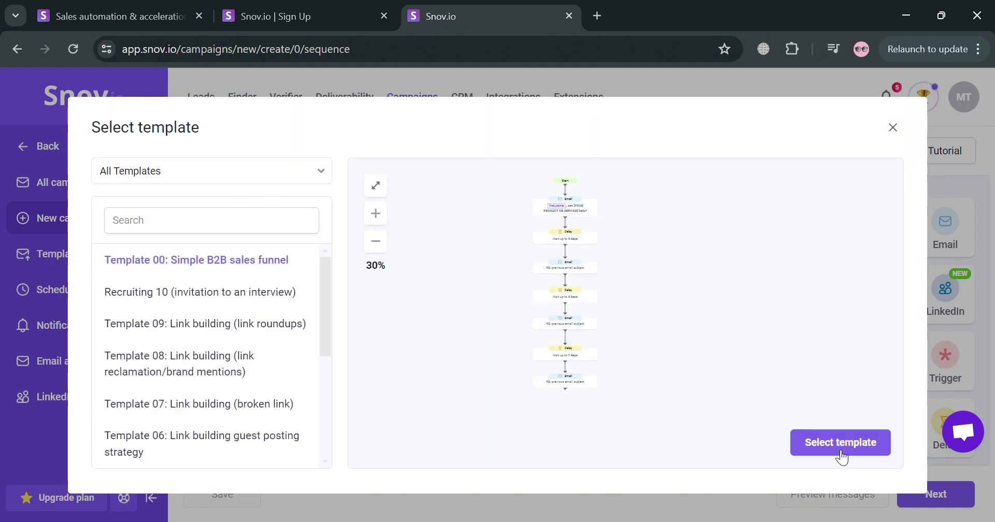
pyautogui.click(874, 444)
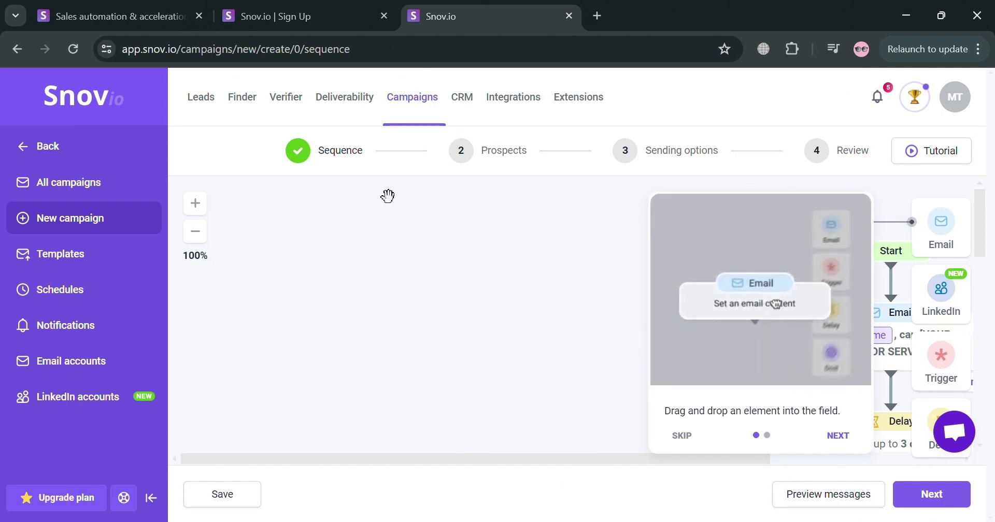
# - Go through both sequence builder tips on adding and connecting elements, and close them
pyautogui.scroll(-3, 883, 366)
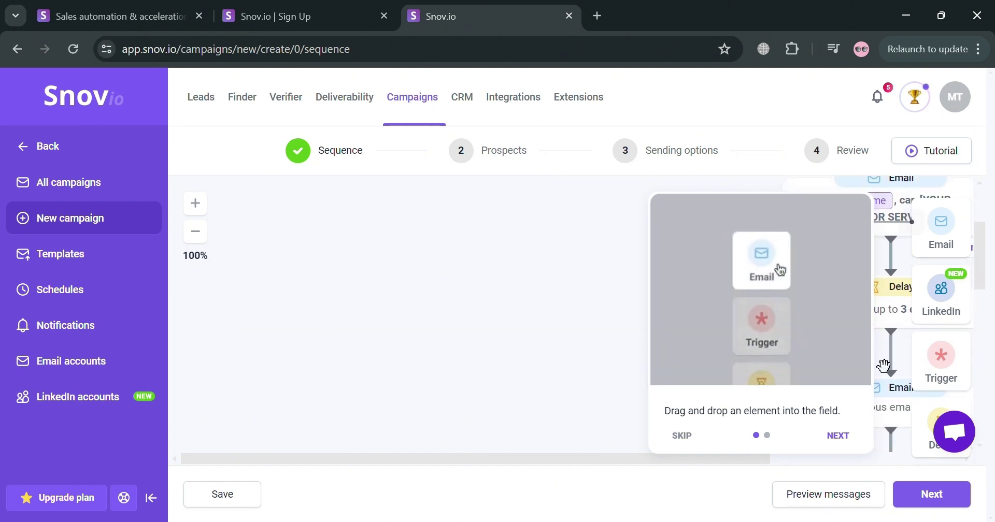
pyautogui.scroll(1, 883, 366)
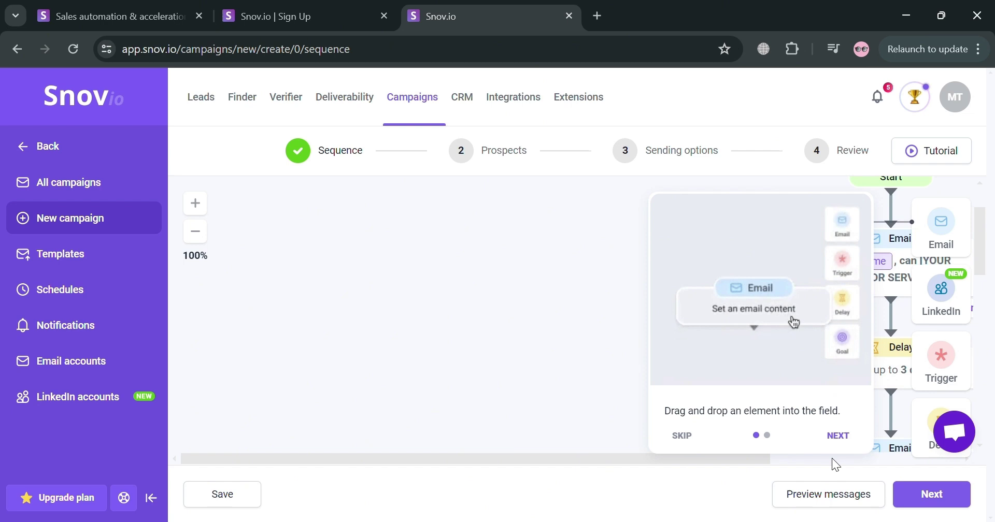
pyautogui.click(837, 435)
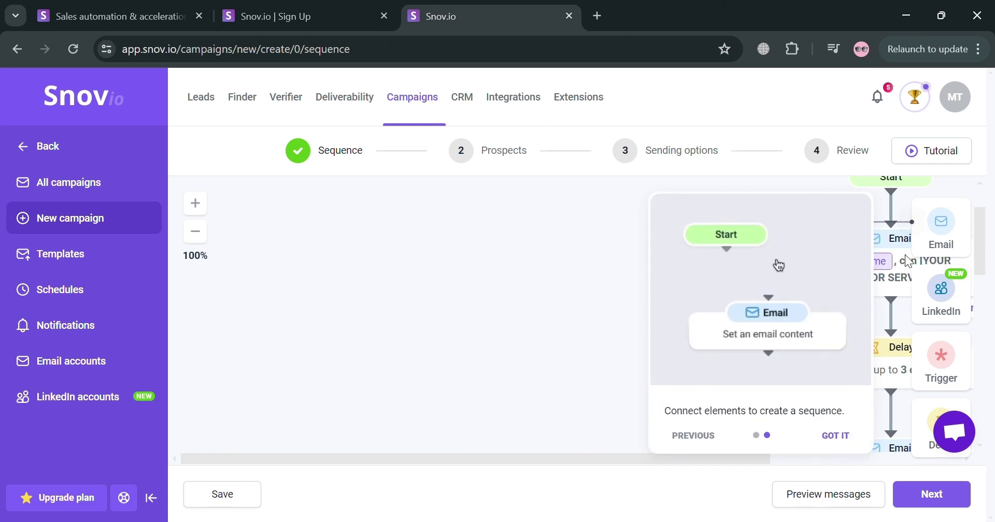
pyautogui.click(840, 437)
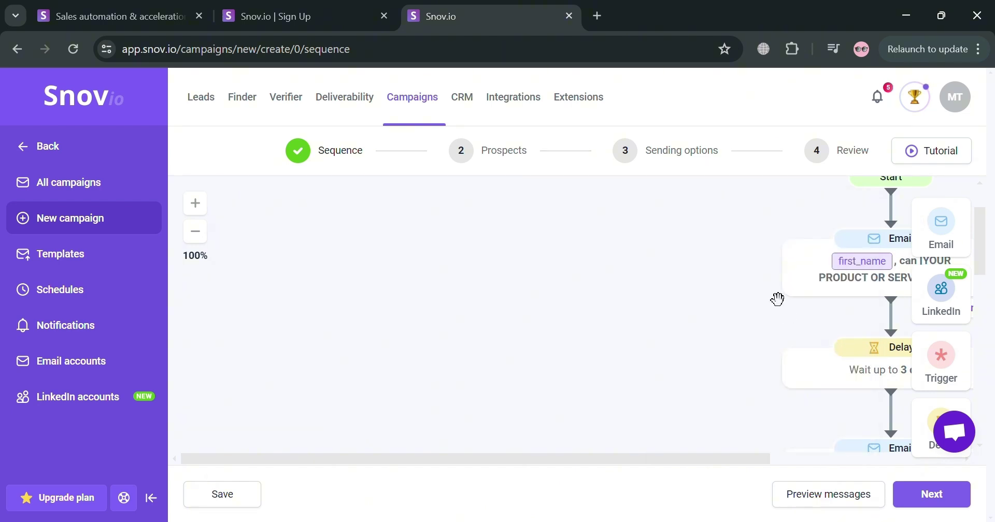
# - Move the sequence's first email element slightly to the left of the Start and Delay elements
pyautogui.scroll(1, 777, 299)
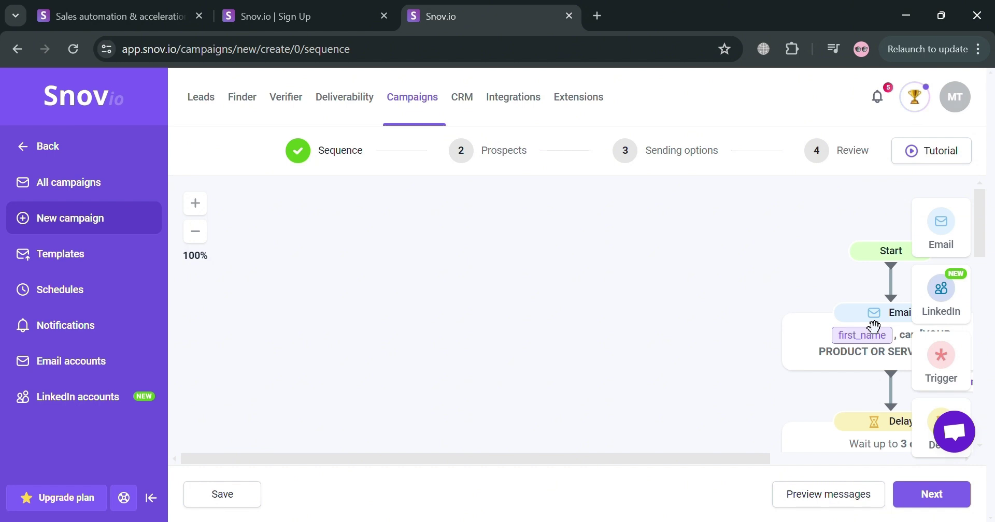
pyautogui.moveTo(866, 350); pyautogui.dragTo(824, 353)
pyautogui.scroll(-1, 711, 379)
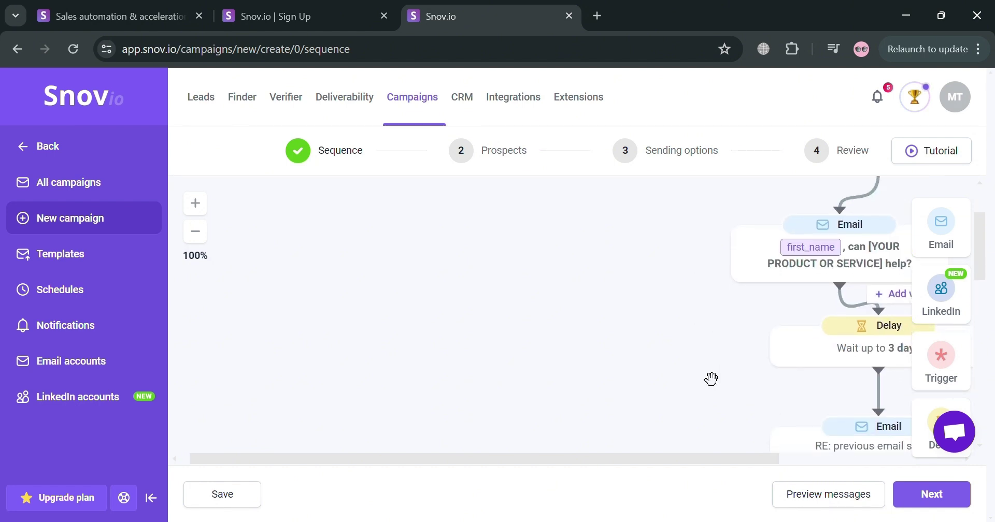
# - Place a Trigger element between the first email and the Delay element, and delete it
pyautogui.moveTo(642, 460); pyautogui.dragTo(818, 448)
pyautogui.scroll(1, 806, 354)
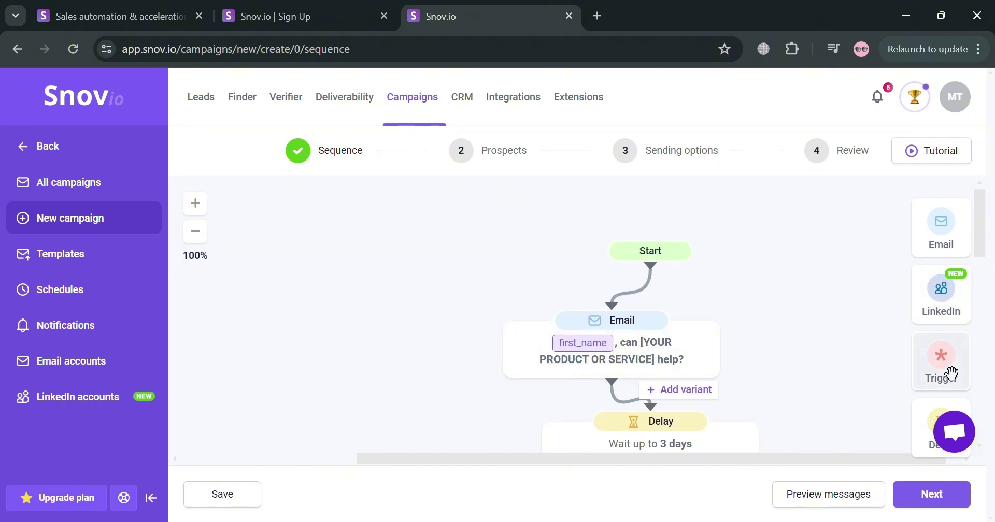
pyautogui.moveTo(947, 372); pyautogui.dragTo(645, 425)
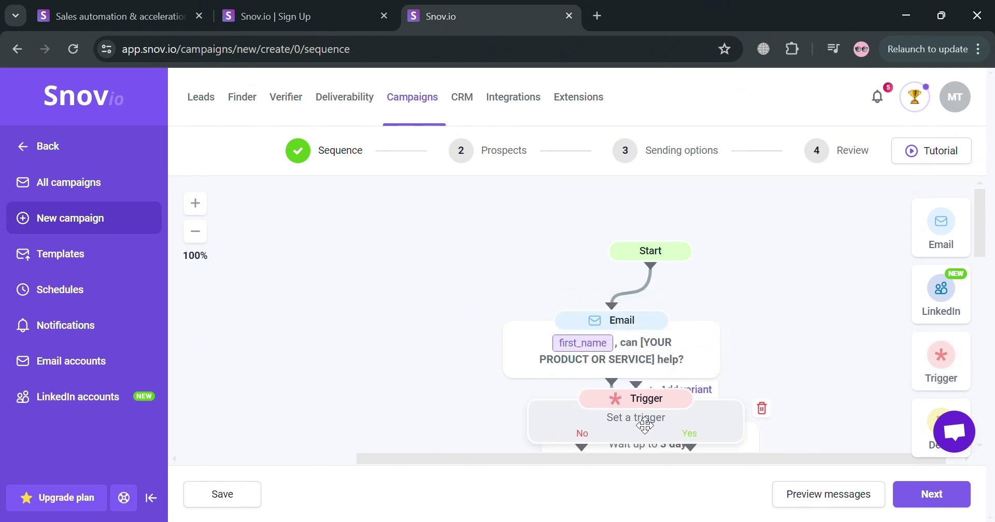
pyautogui.click(762, 409)
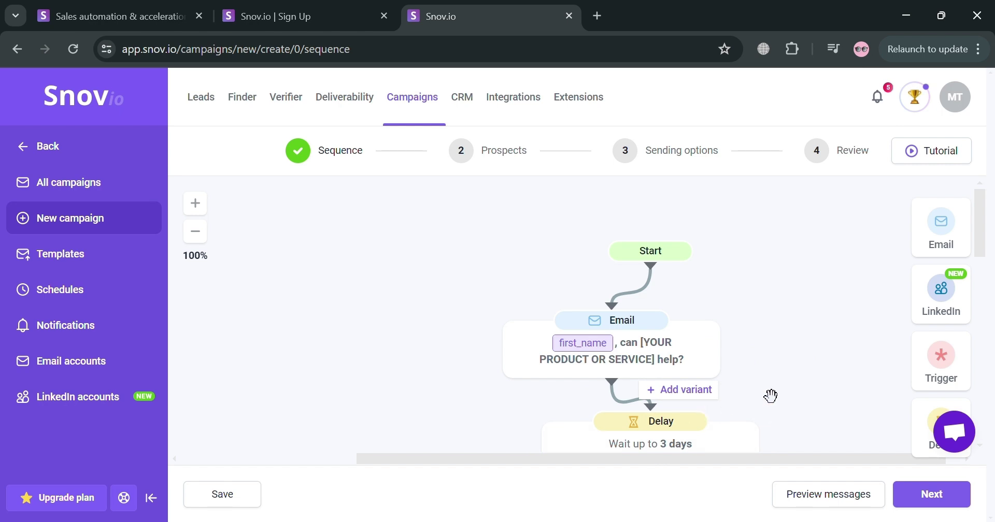
# - Check the rest of the sequence down to its final email and continue to the campaign's Prospects stage
pyautogui.click(679, 389)
pyautogui.click(727, 160)
pyautogui.scroll(-7, 850, 429)
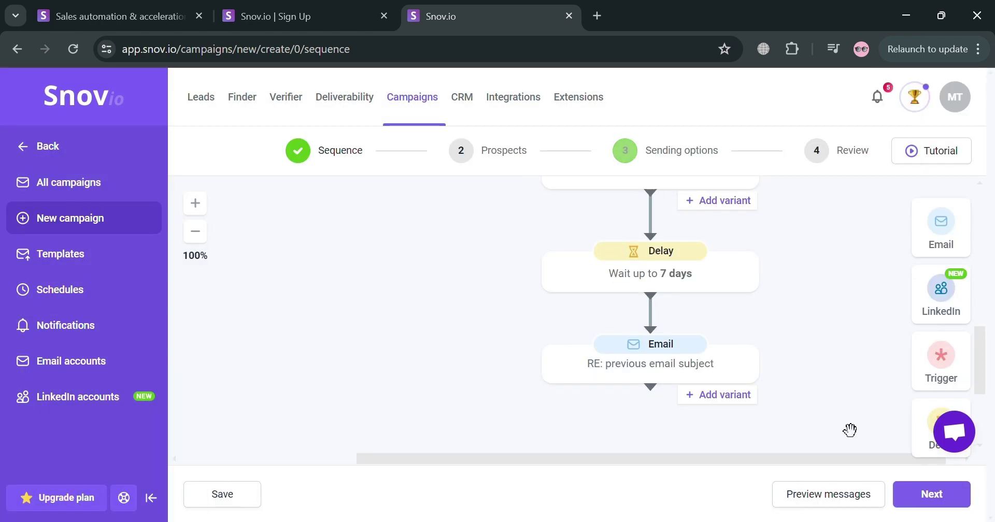
pyautogui.click(940, 506)
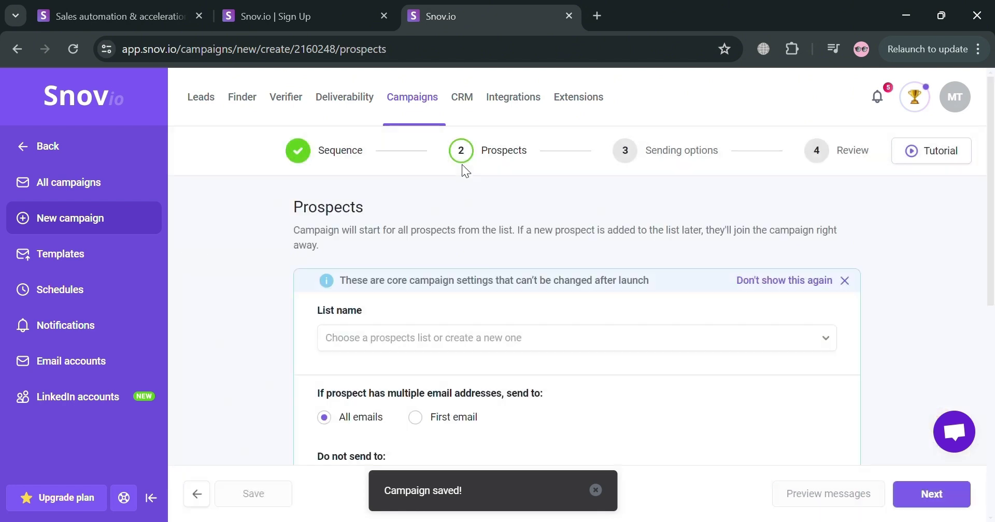
# - Choose List 1 as the campaign's prospects list
pyautogui.click(549, 345)
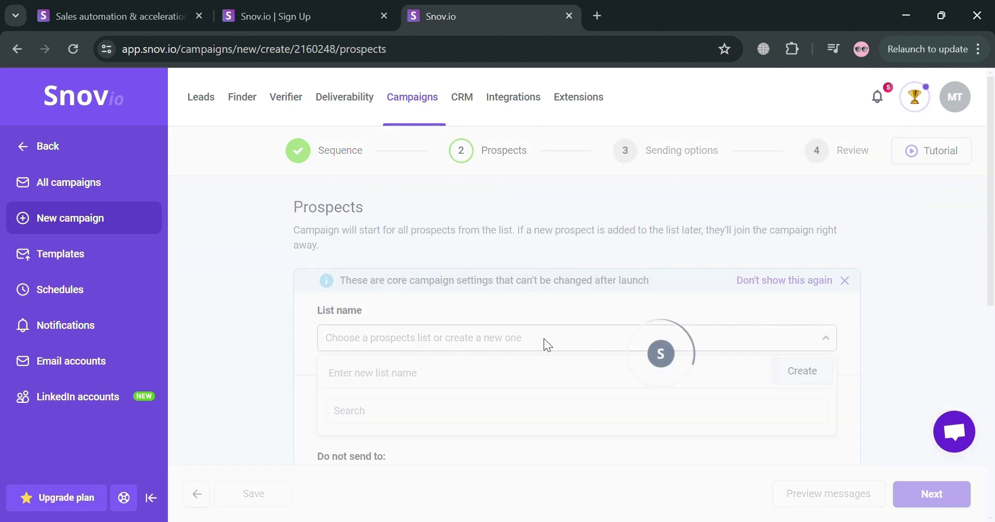
pyautogui.click(487, 462)
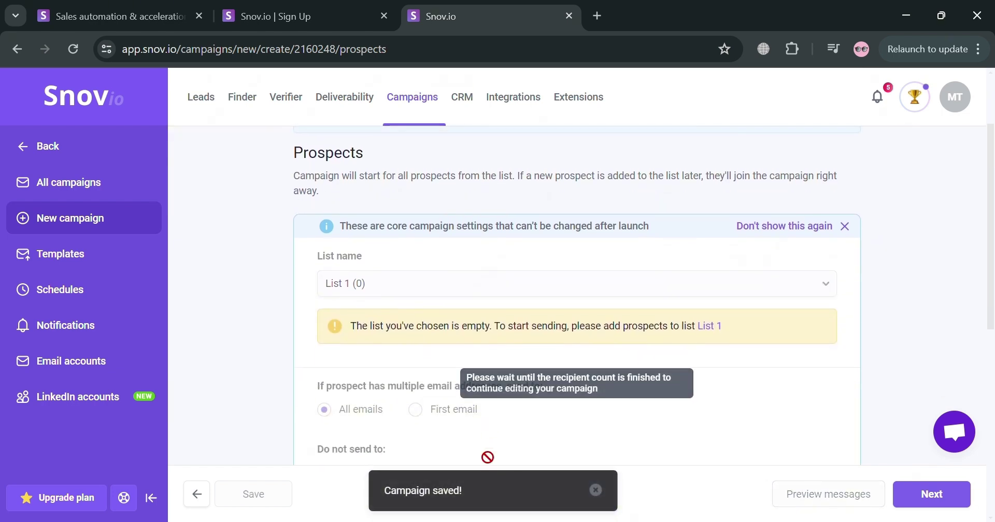
pyautogui.scroll(-3, 487, 457)
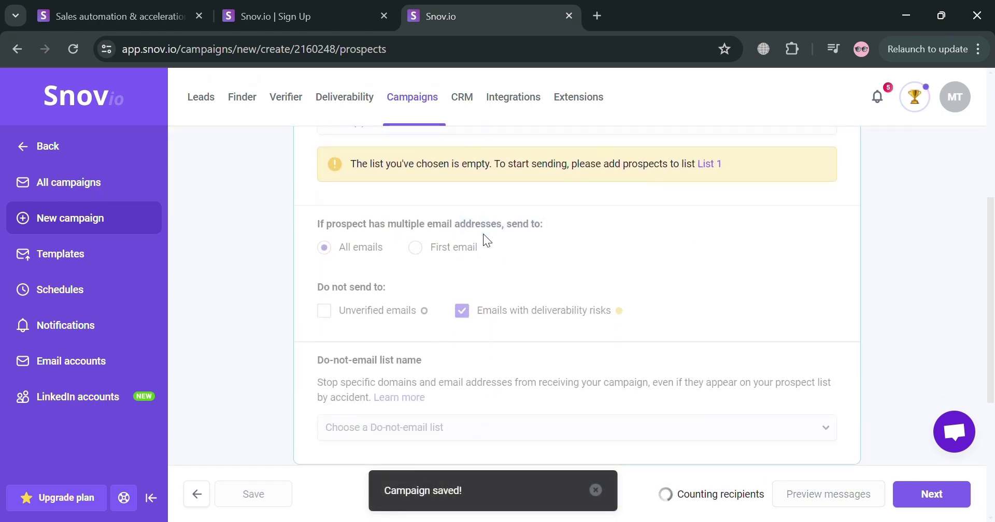
pyautogui.scroll(3, 486, 239)
# - Set the campaign to send anyway when a prospect has a missing variable, and continue to the Sending options stage
pyautogui.scroll(-5, 486, 239)
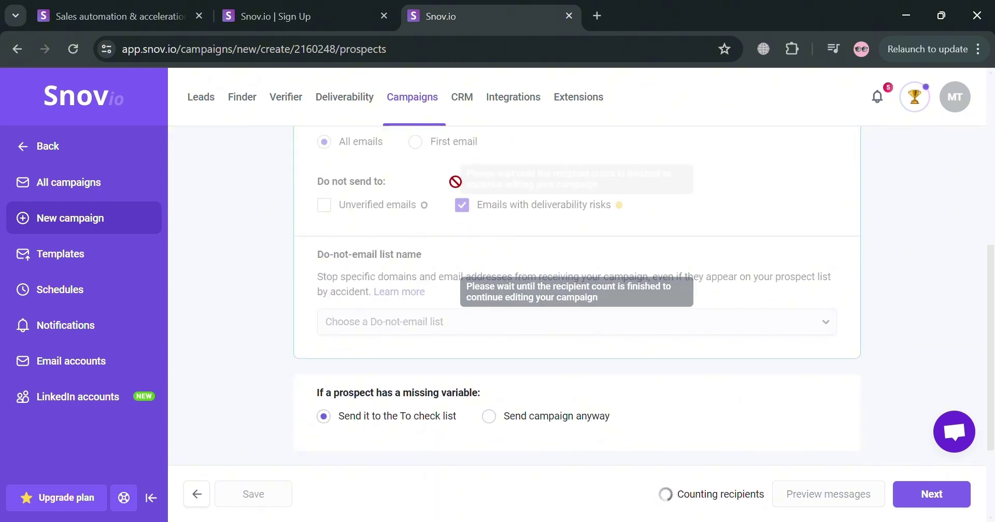
pyautogui.scroll(-2, 412, 179)
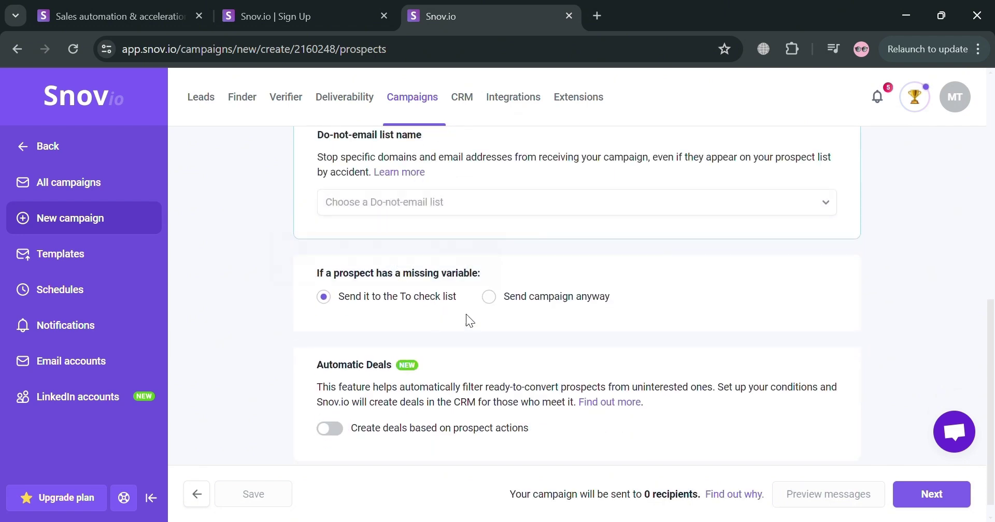
pyautogui.click(489, 297)
pyautogui.click(921, 494)
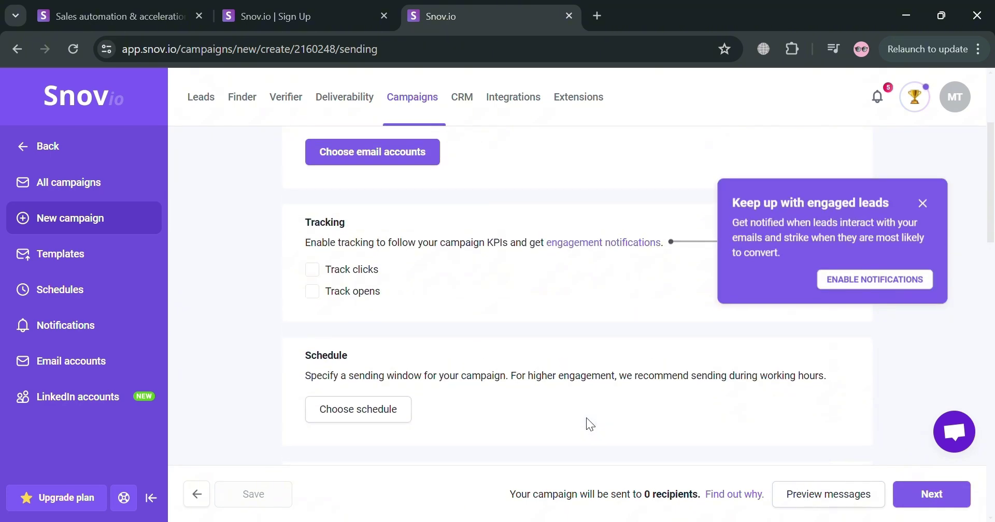
# - Examine the sending options, from sender accounts, tracking and schedule down to campaign duration, archiving and the advanced settings
pyautogui.scroll(3, 591, 425)
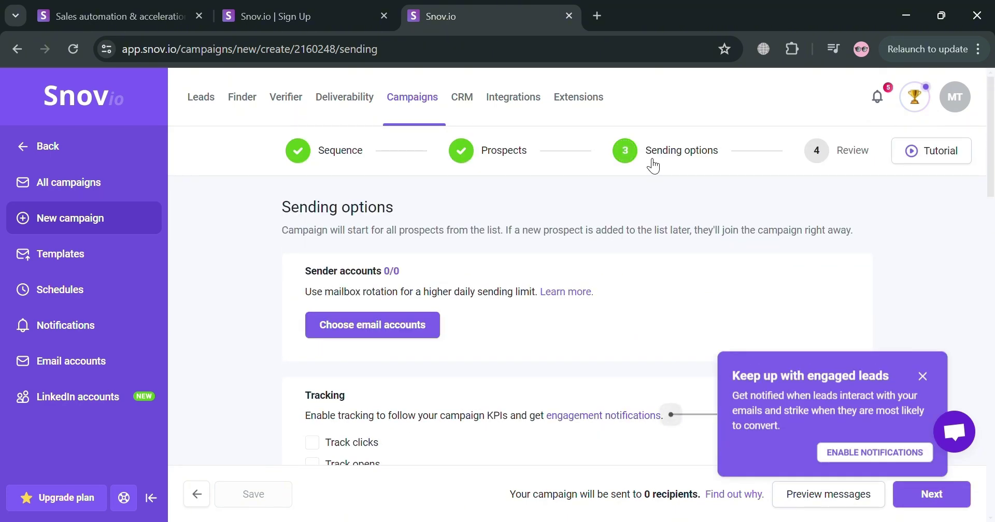
pyautogui.scroll(-3, 425, 343)
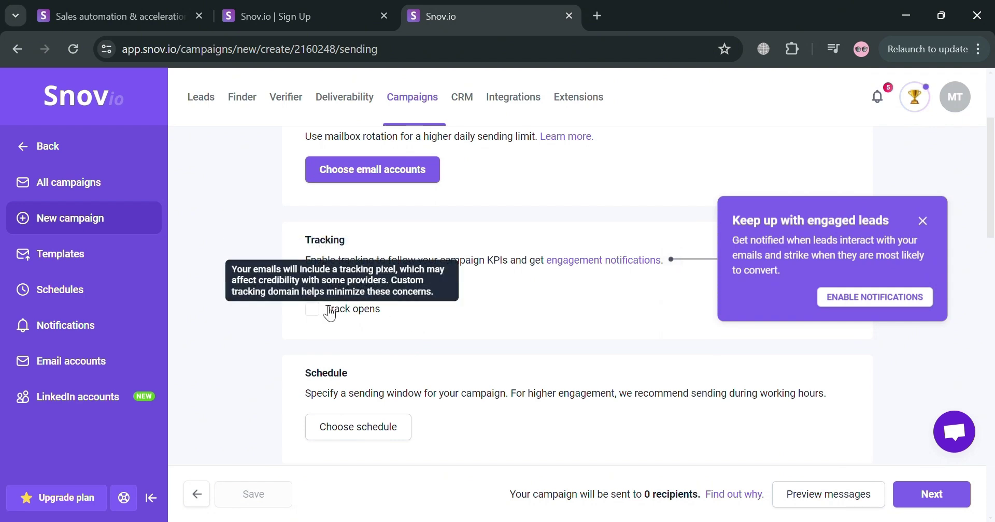
pyautogui.scroll(-3, 353, 364)
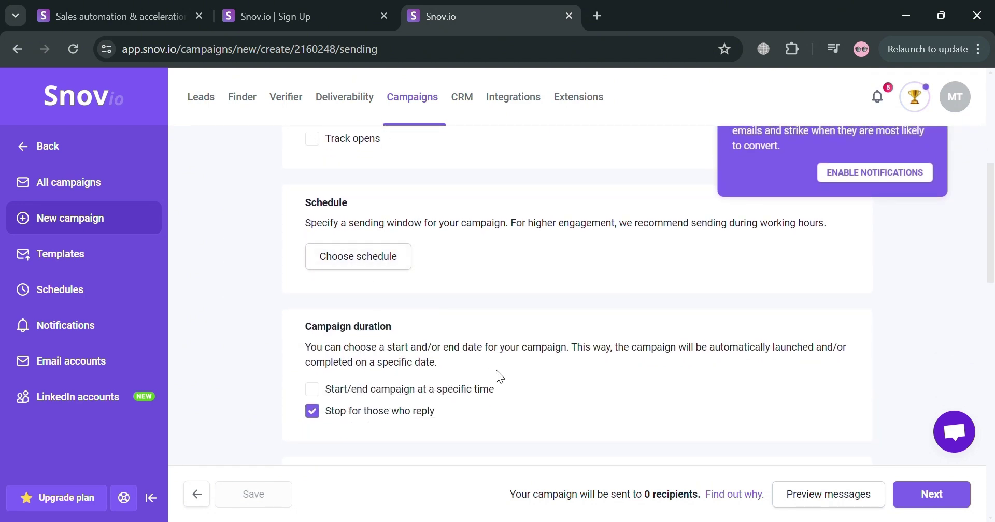
pyautogui.scroll(-3, 495, 370)
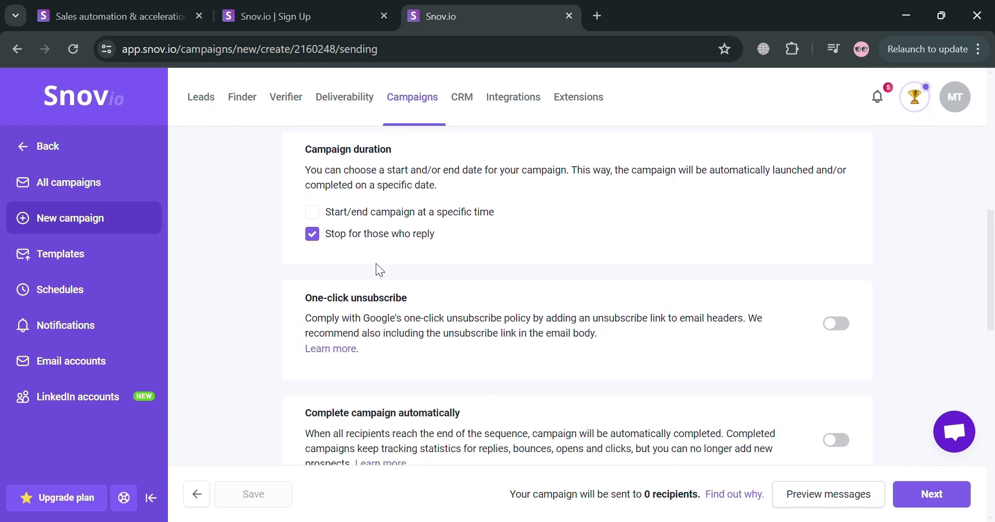
pyautogui.scroll(-2, 654, 386)
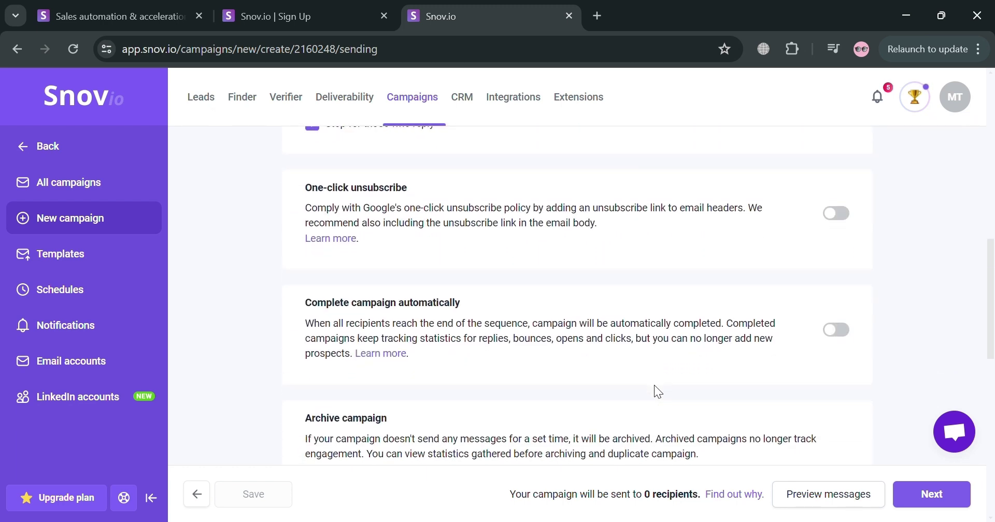
pyautogui.scroll(-3, 855, 345)
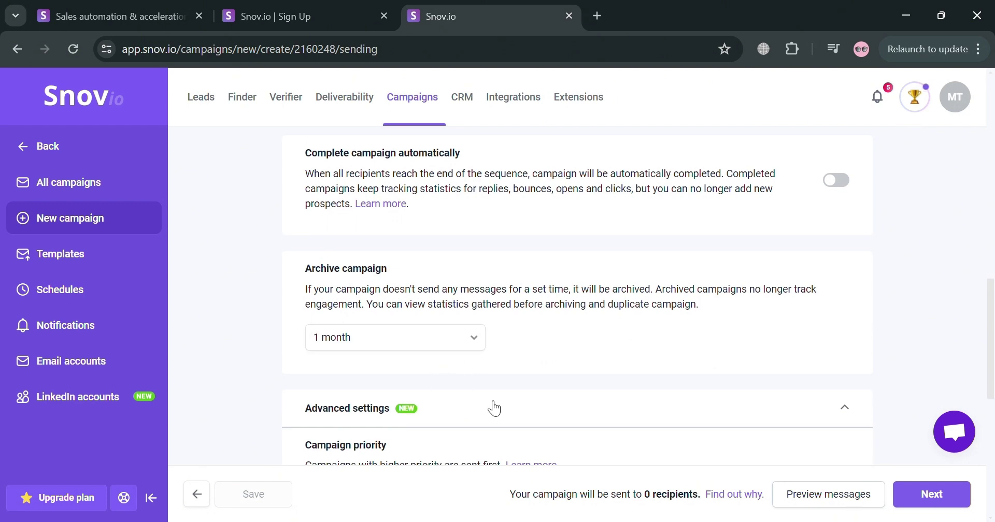
pyautogui.scroll(-4, 494, 409)
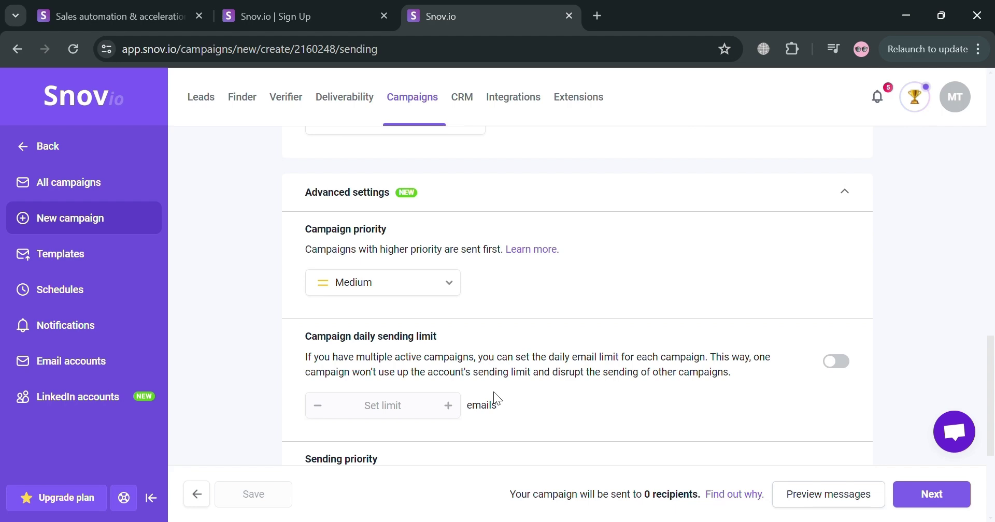
pyautogui.scroll(-2, 573, 225)
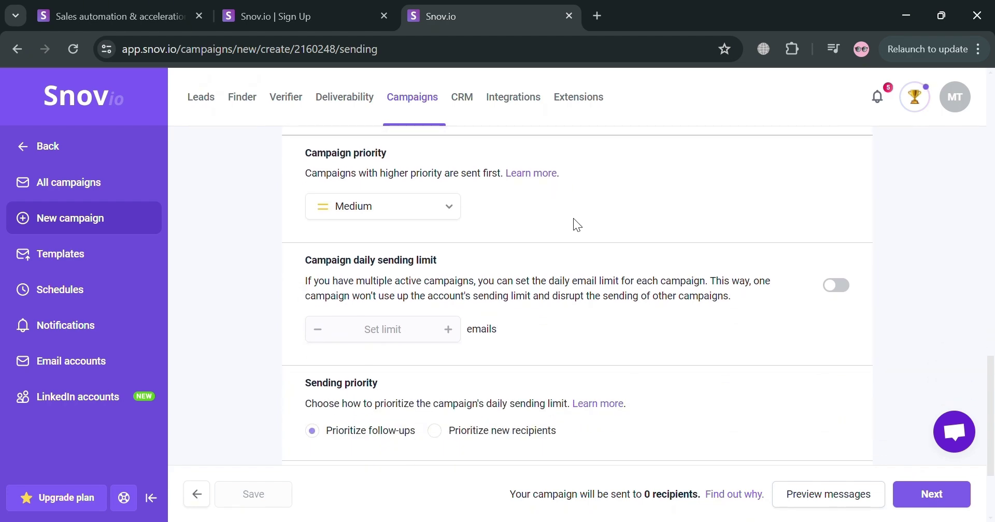
# - Try to set the campaign priority to High, and continue to the campaign's Review stage
pyautogui.click(432, 198)
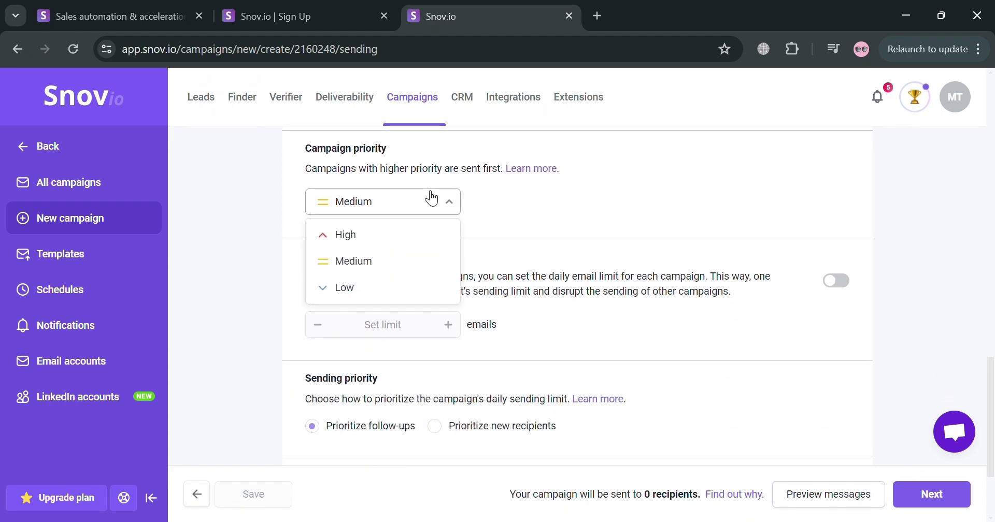
pyautogui.click(429, 241)
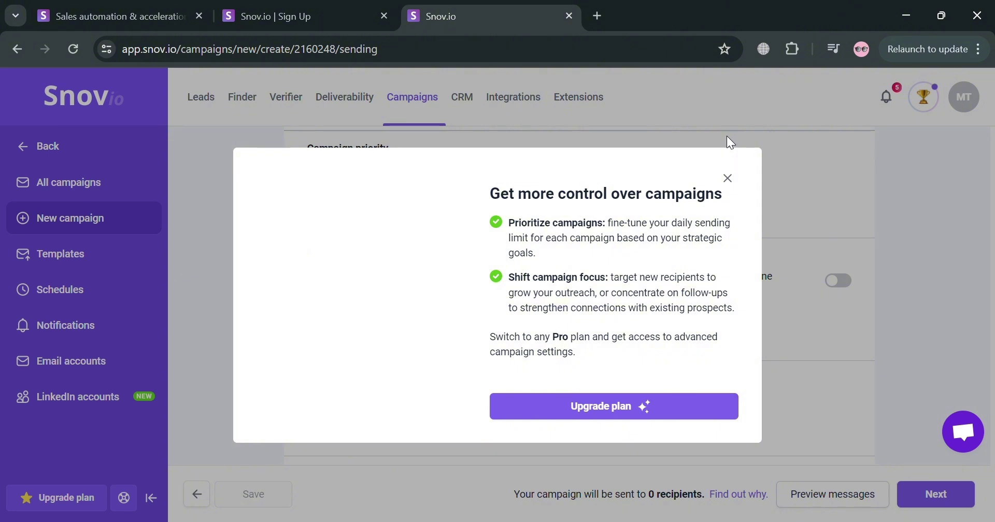
pyautogui.click(727, 178)
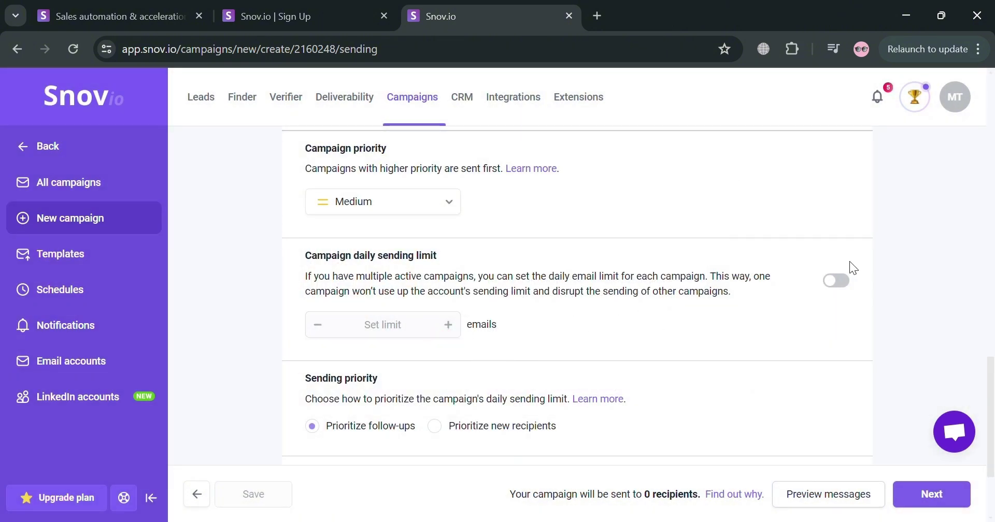
pyautogui.scroll(-3, 735, 374)
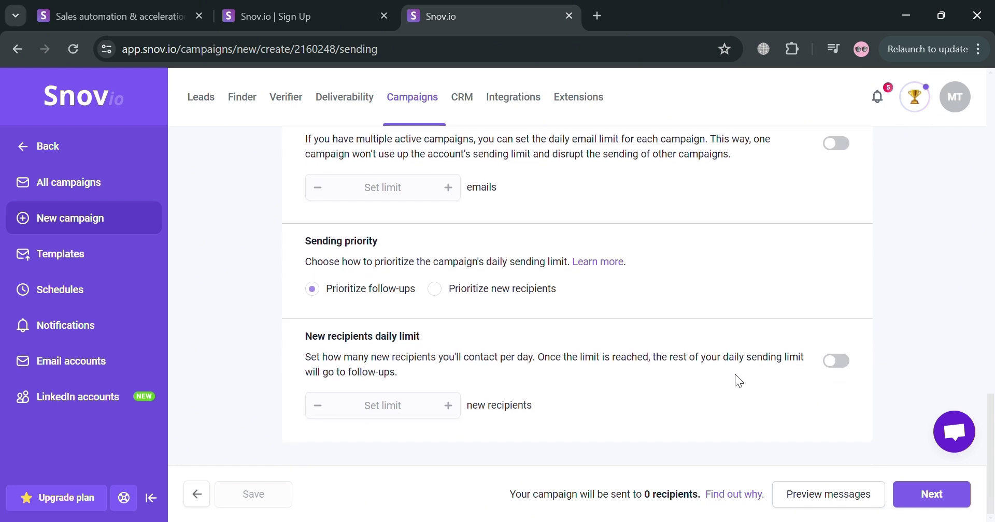
pyautogui.click(931, 494)
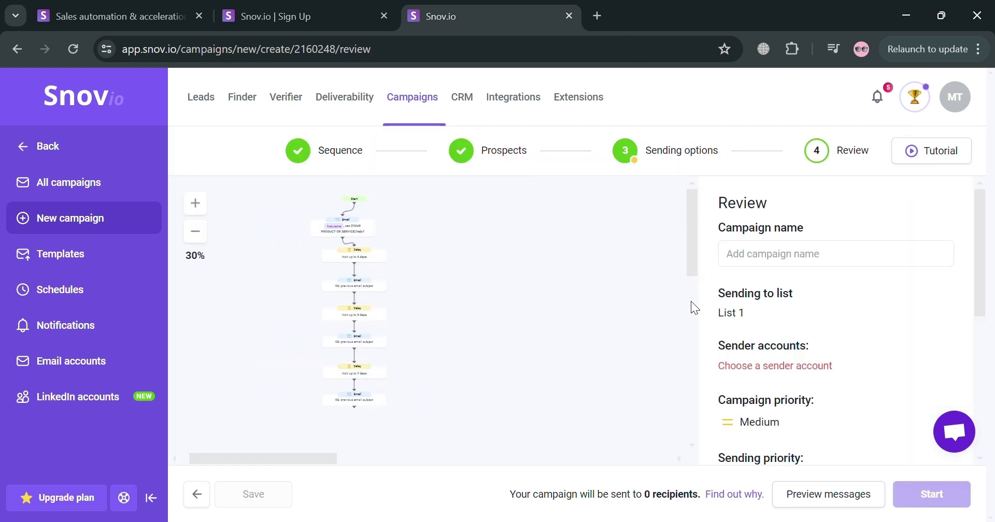
# - Name the campaign "Campaign 1" and read through the rest of its review summary
pyautogui.click(857, 262)
pyautogui.write('Campaign 1')
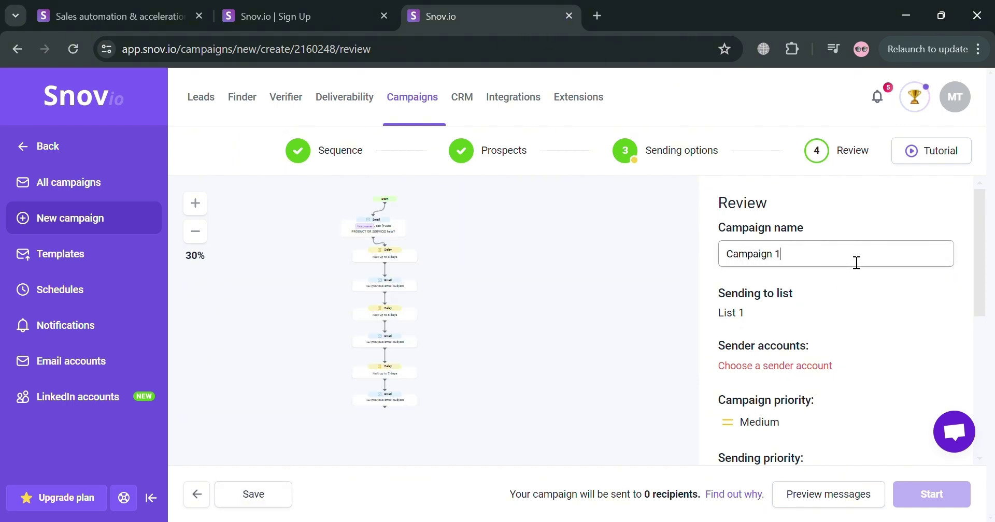
pyautogui.scroll(-1, 811, 371)
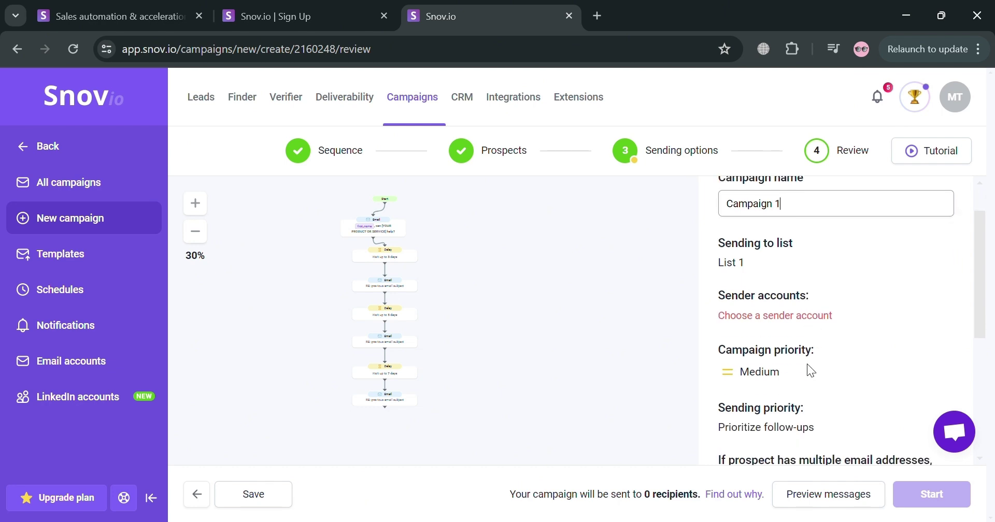
pyautogui.scroll(-1, 809, 369)
pyautogui.scroll(-2, 779, 373)
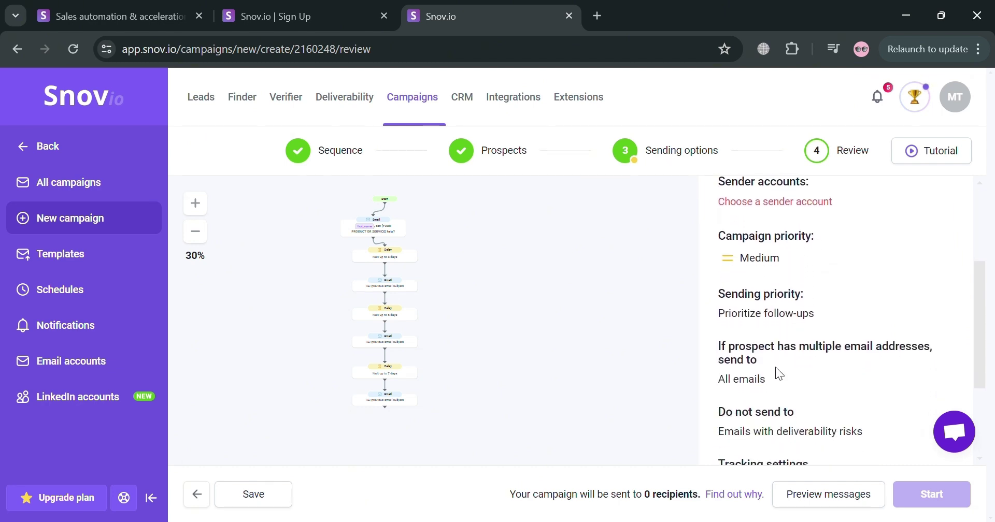
pyautogui.scroll(-3, 779, 373)
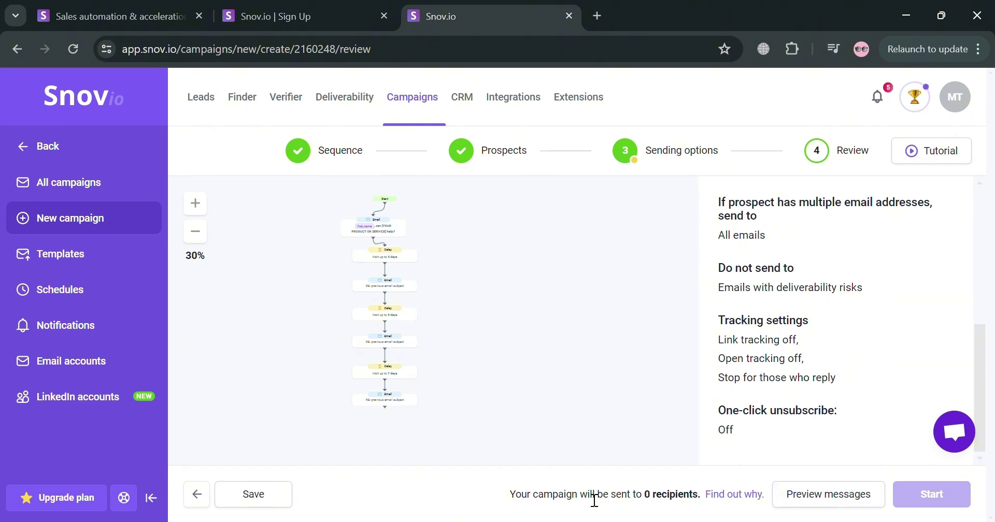
# - Leave the campaign for the email templates, discarding the unsaved changes
pyautogui.click(94, 262)
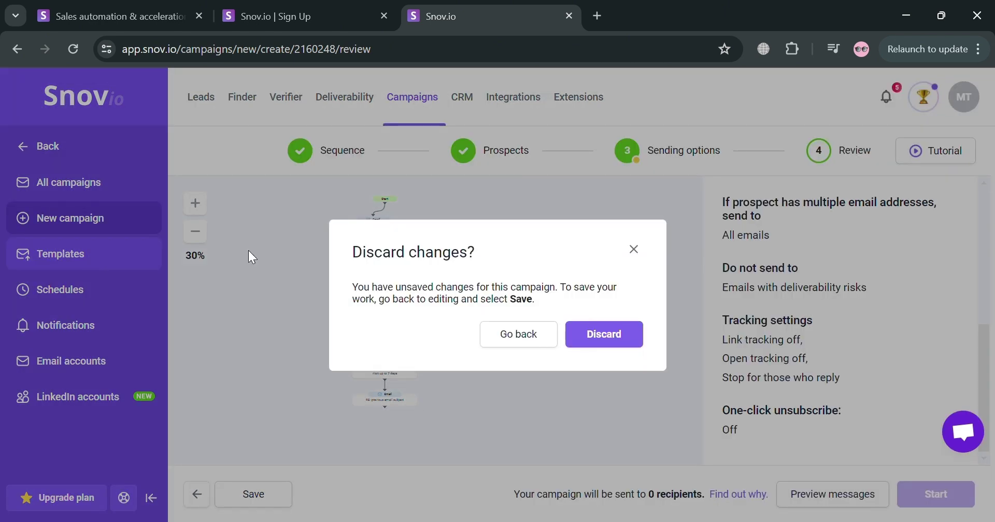
pyautogui.click(635, 336)
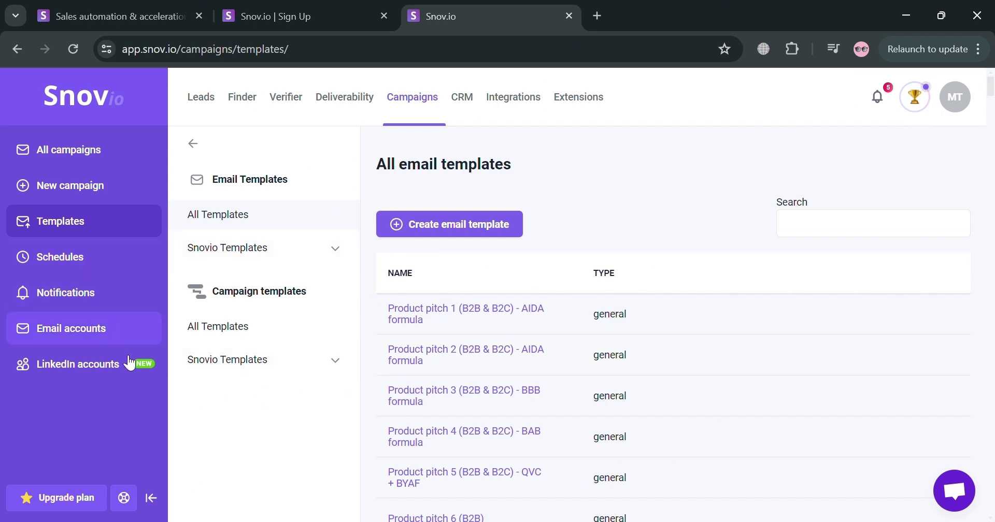
# - View the CRM deals section and look through all the available integrations
pyautogui.click(471, 101)
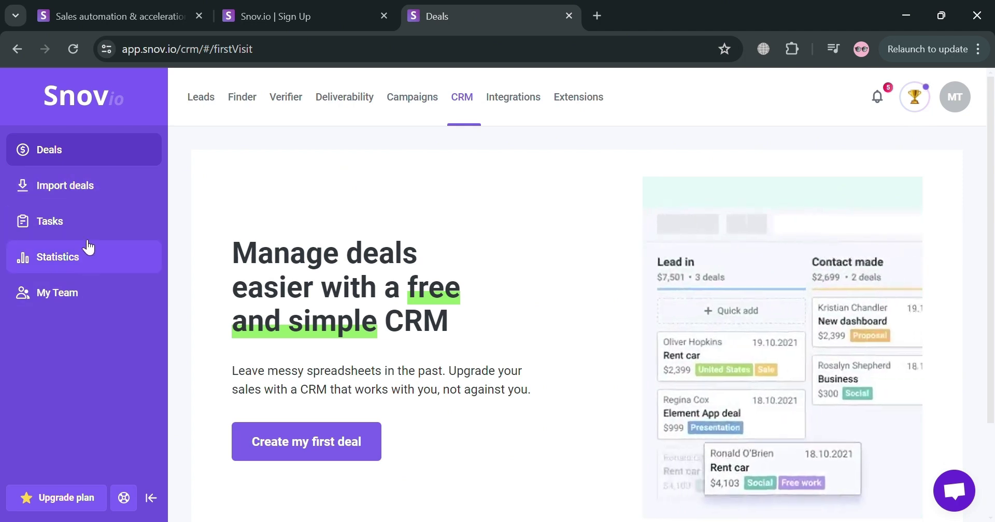
pyautogui.click(533, 102)
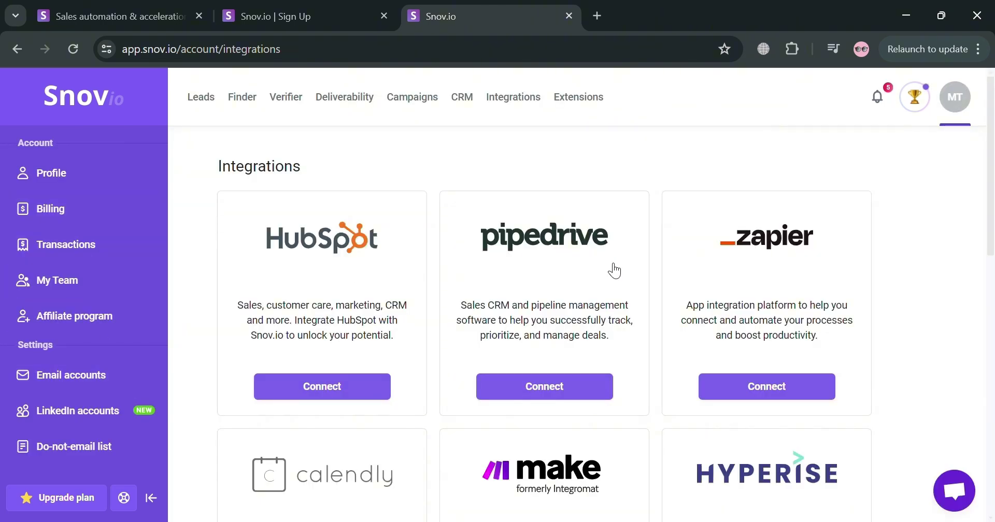
pyautogui.scroll(-5, 413, 434)
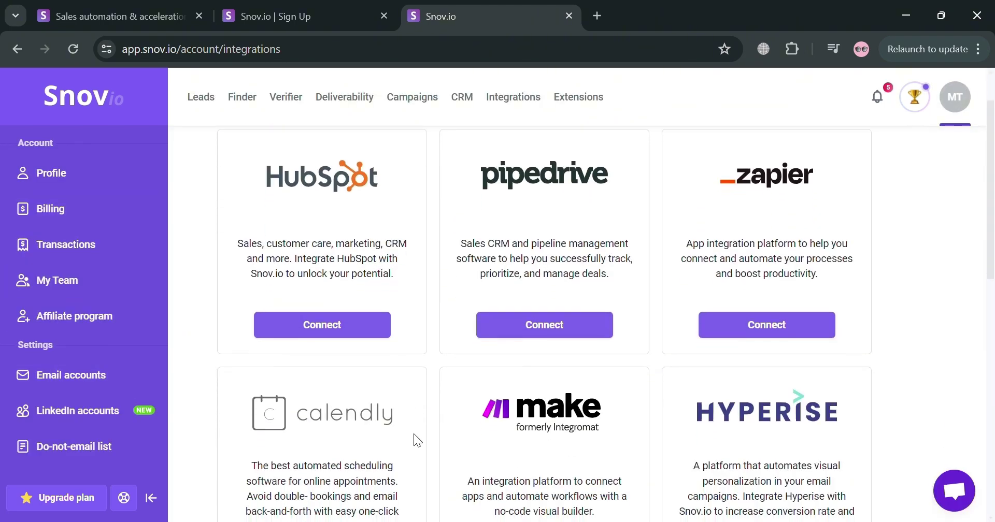
pyautogui.scroll(-6, 413, 434)
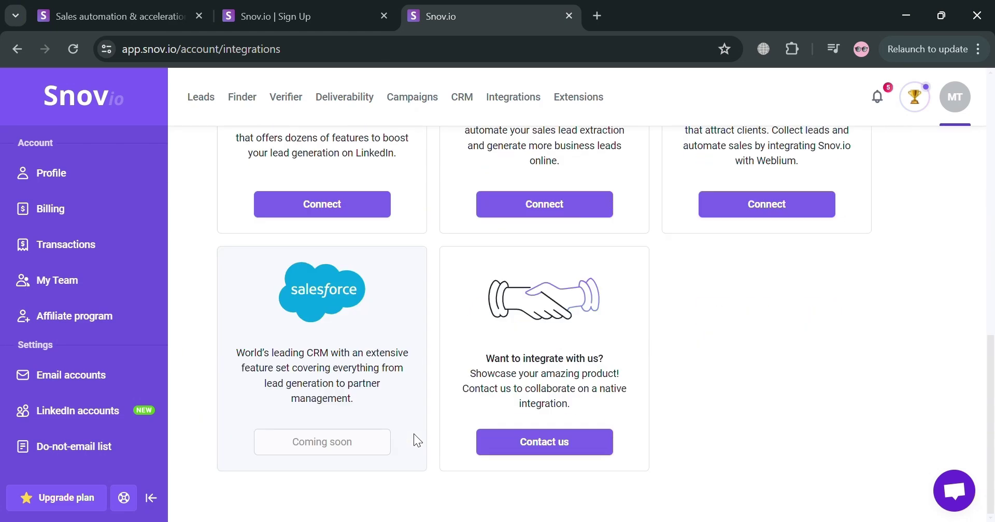
pyautogui.scroll(12, 414, 434)
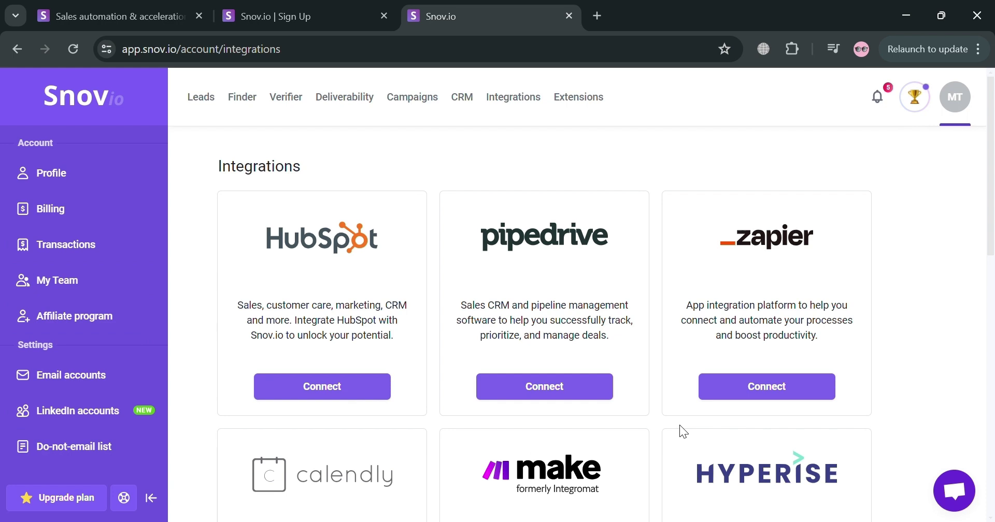
# - Open the plan upgrade page and examine the Trial, Starter and Pro plans
pyautogui.click(73, 503)
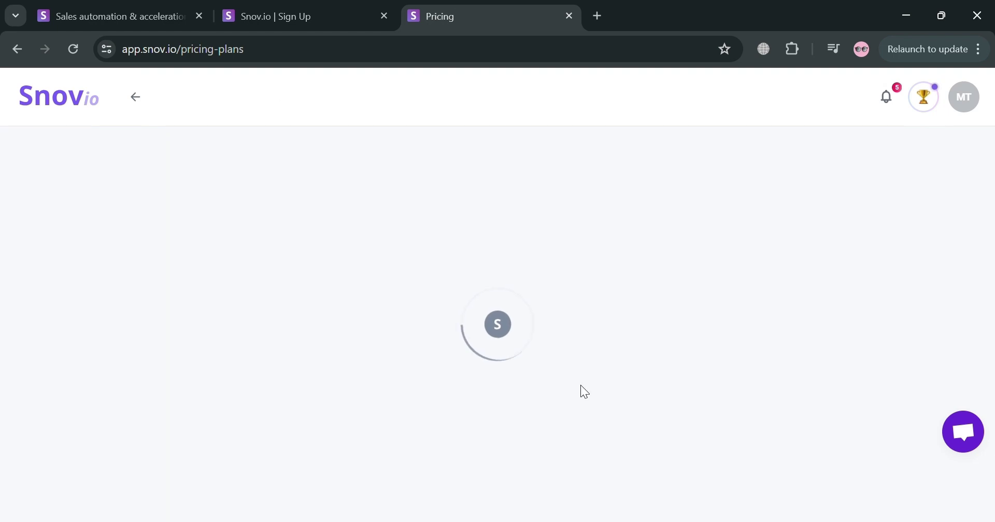
pyautogui.scroll(-3, 713, 366)
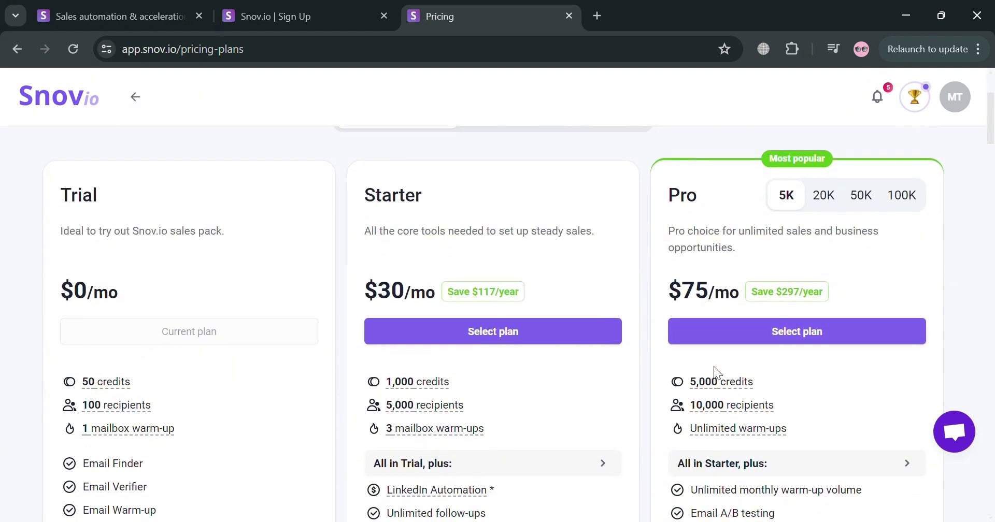